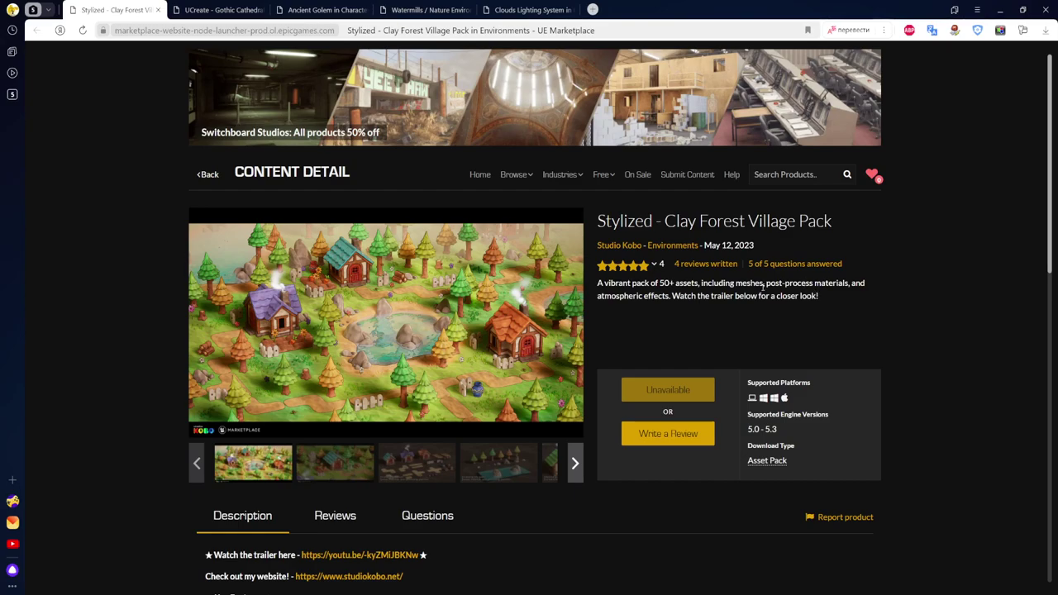
# Step: Page through the Clay Forest Village Pack's preview images fullscreen up to the wind parameters image, then exit
pyautogui.click(385, 327)
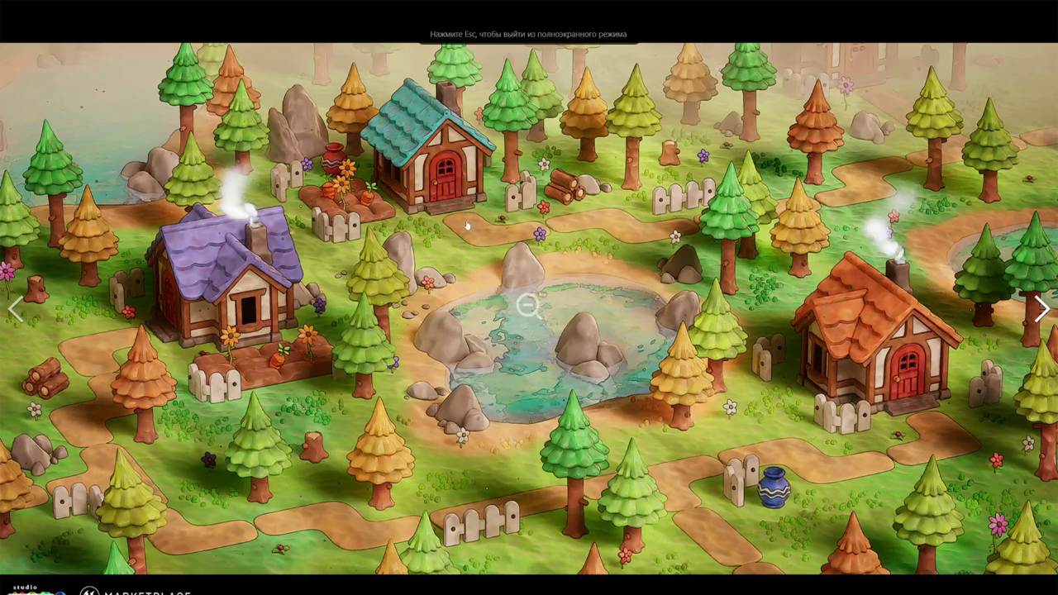
pyautogui.click(1041, 308)
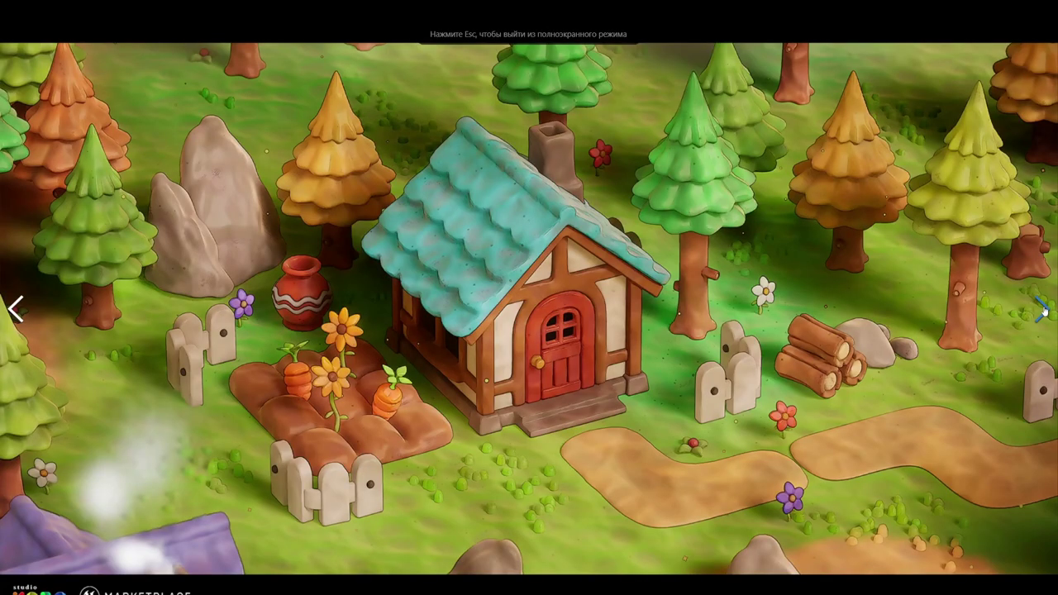
pyautogui.click(1041, 308)
pyautogui.click(1040, 309)
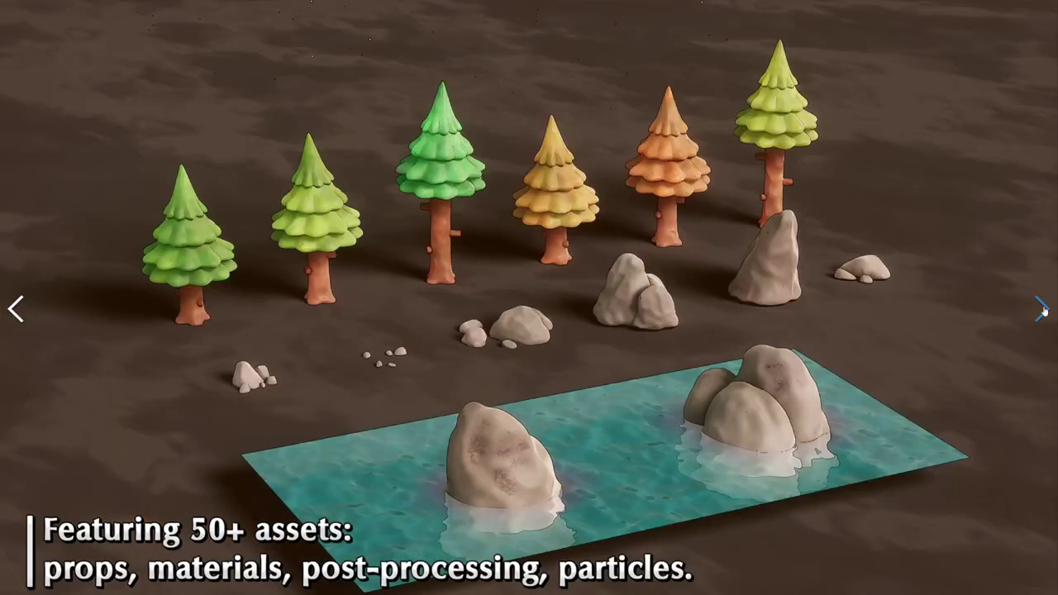
pyautogui.click(1041, 309)
pyautogui.click(1043, 308)
pyautogui.click(529, 303)
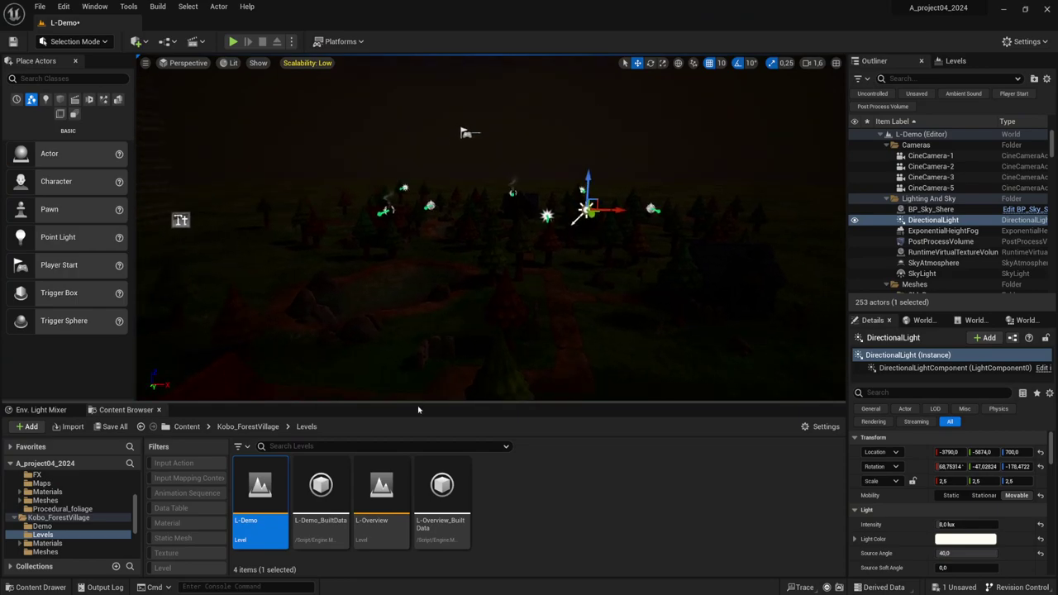
# Step: Rotate the directional light's angle and raise its intensity from 0 to about 97.7 lux
pyautogui.moveTo(425, 403); pyautogui.dragTo(427, 412)
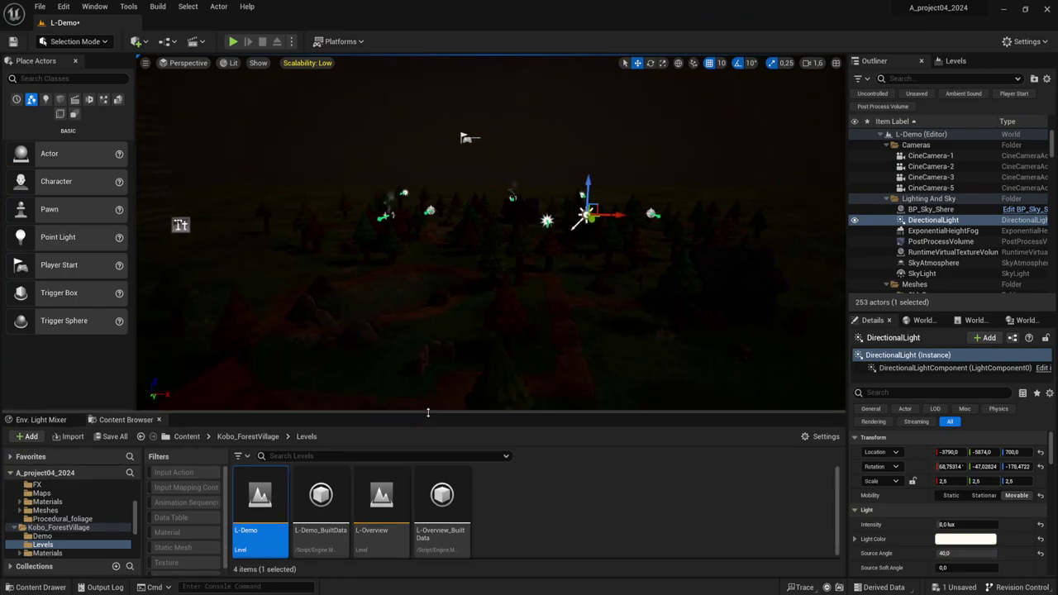
pyautogui.moveTo(507, 343); pyautogui.dragTo(507, 247, button='right')
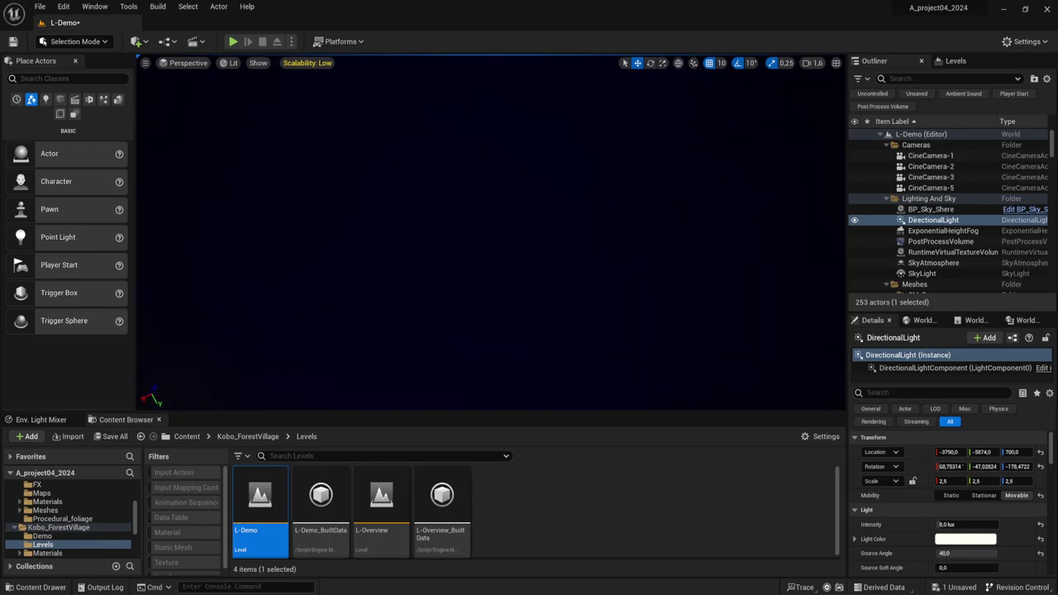
pyautogui.moveTo(507, 248)
pyautogui.mouseDown(button='right')
pyautogui.moveTo(520, 364)
pyautogui.moveTo(520, 347)
pyautogui.mouseUp(button='right')
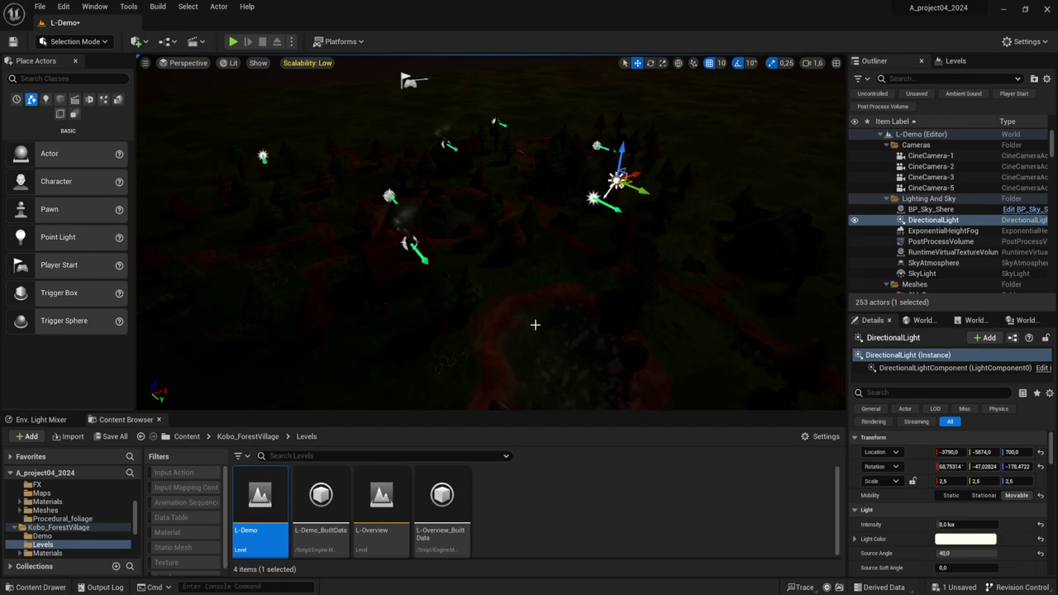
pyautogui.hotkey('ctrl', 'l')
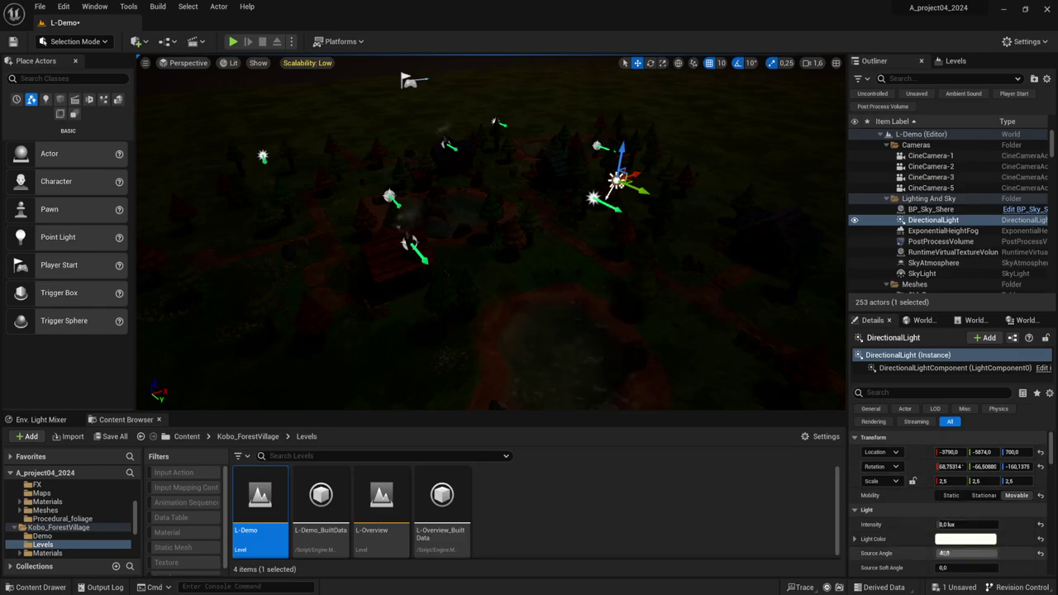
pyautogui.moveTo(945, 524); pyautogui.dragTo(1004, 524)
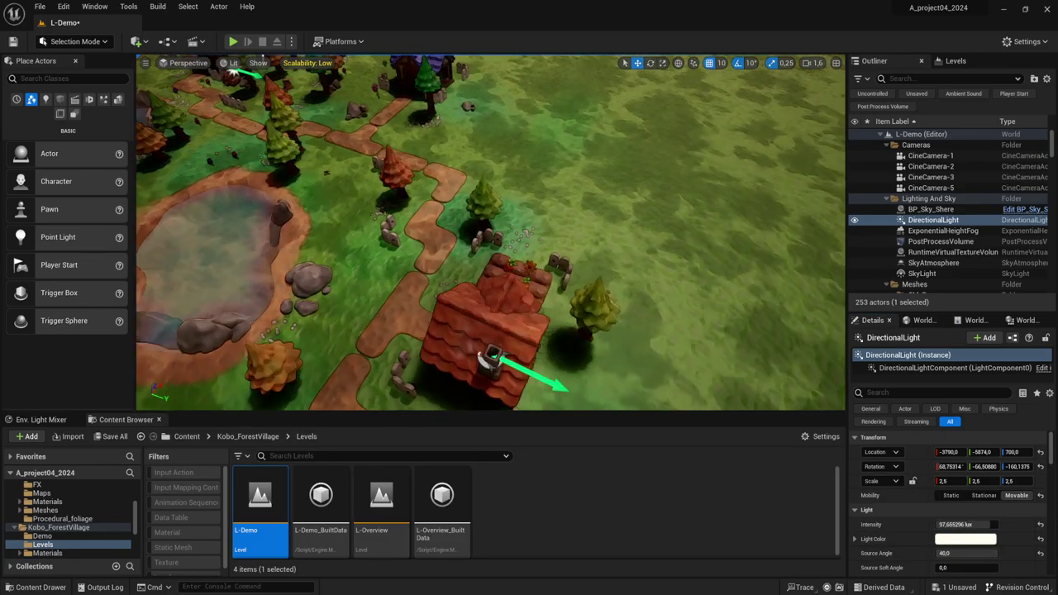
pyautogui.moveTo(488, 248)
pyautogui.mouseDown(button='right')
pyautogui.moveTo(194, 296)
pyautogui.moveTo(198, 265)
pyautogui.mouseUp(button='right')
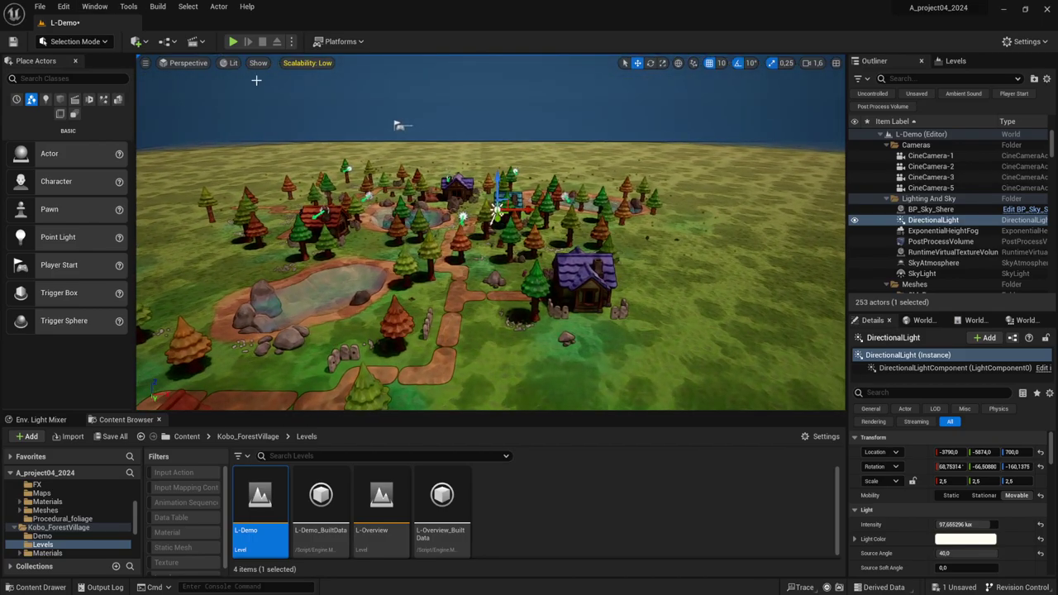
# Step: Play the L-Demo level in the editor and switch to the Shader Complexity view mode
pyautogui.click(233, 42)
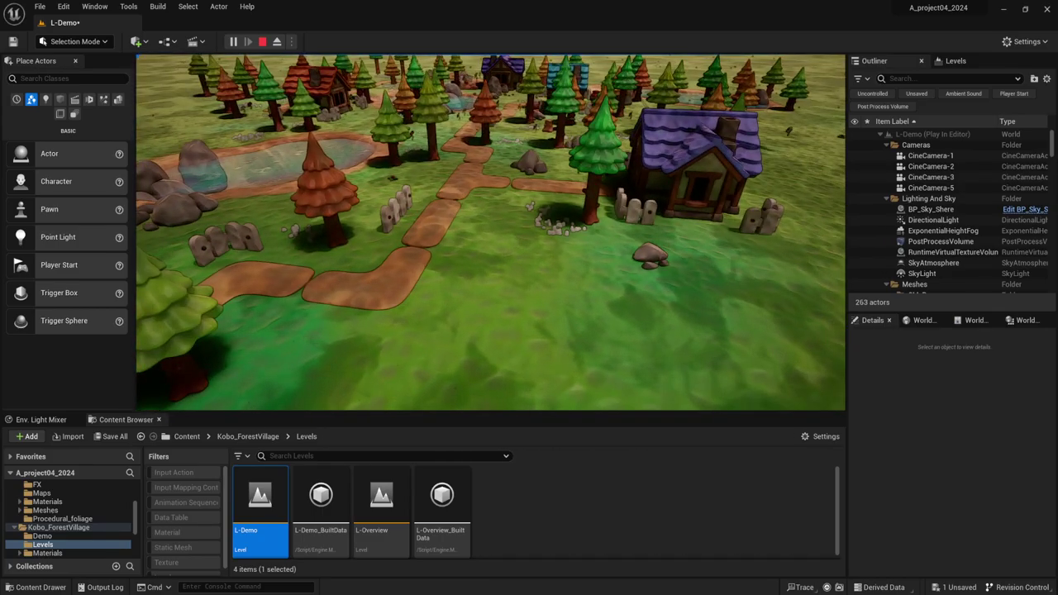
pyautogui.press('F5')
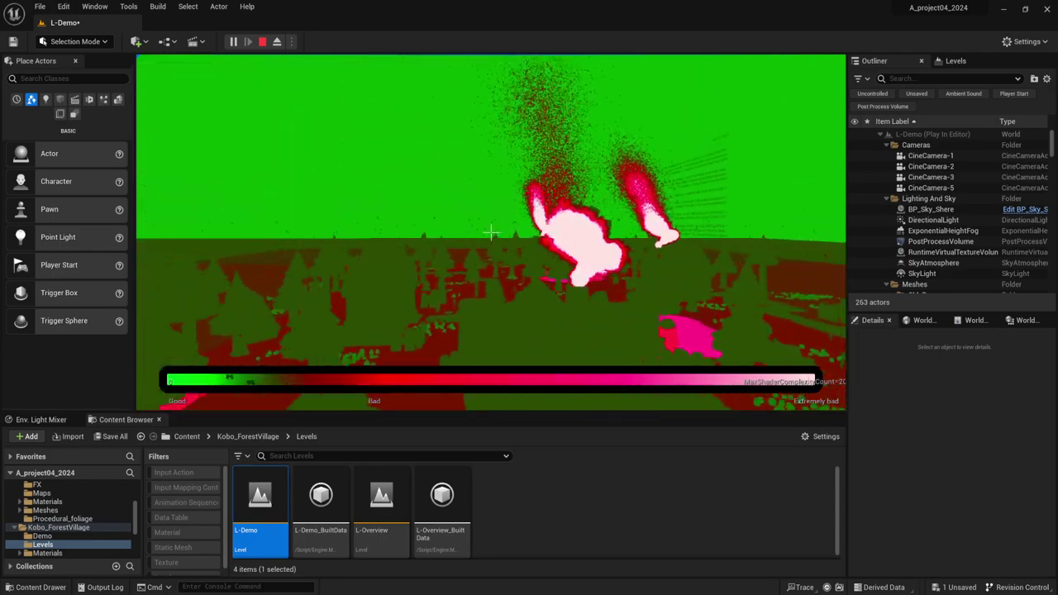
# Step: Switch the running level back to the Lit view mode
pyautogui.press('F3')
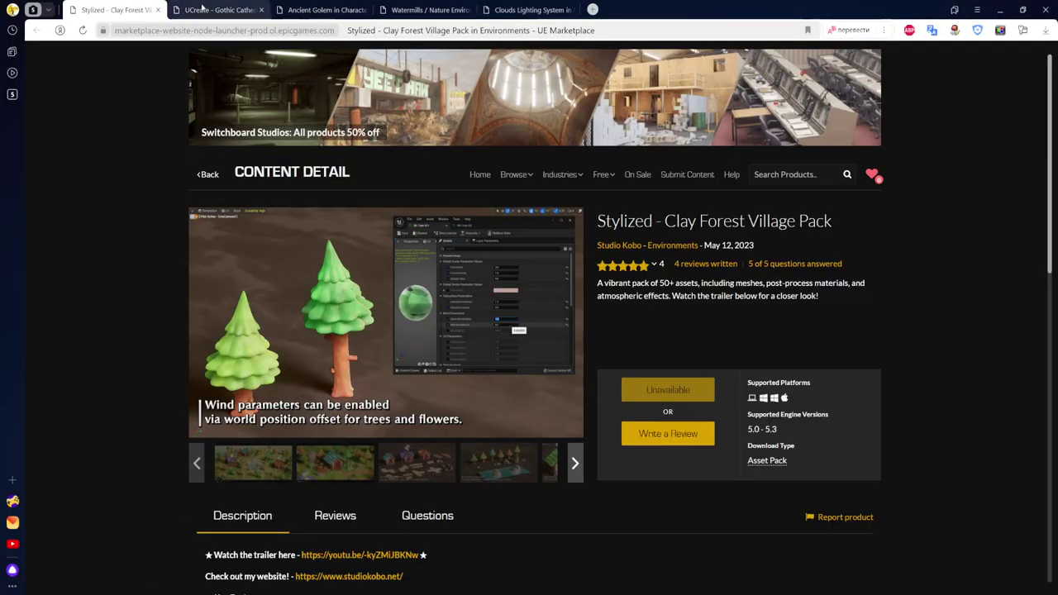
# Step: Go to the Gothic Cathedral Asset Pack page and browse its seven-plus preview images fullscreen
pyautogui.click(201, 7)
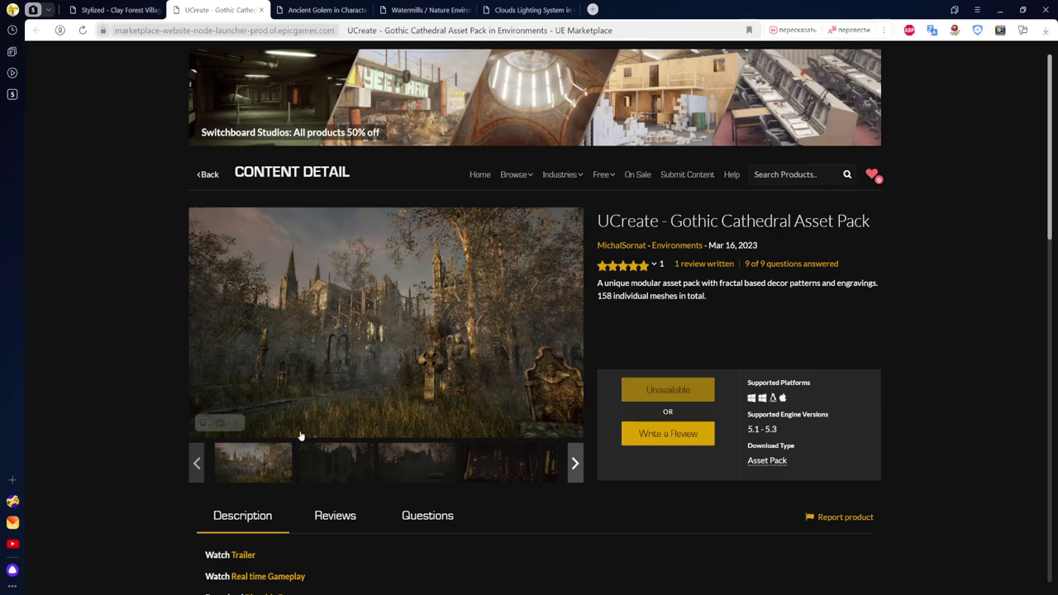
pyautogui.click(382, 325)
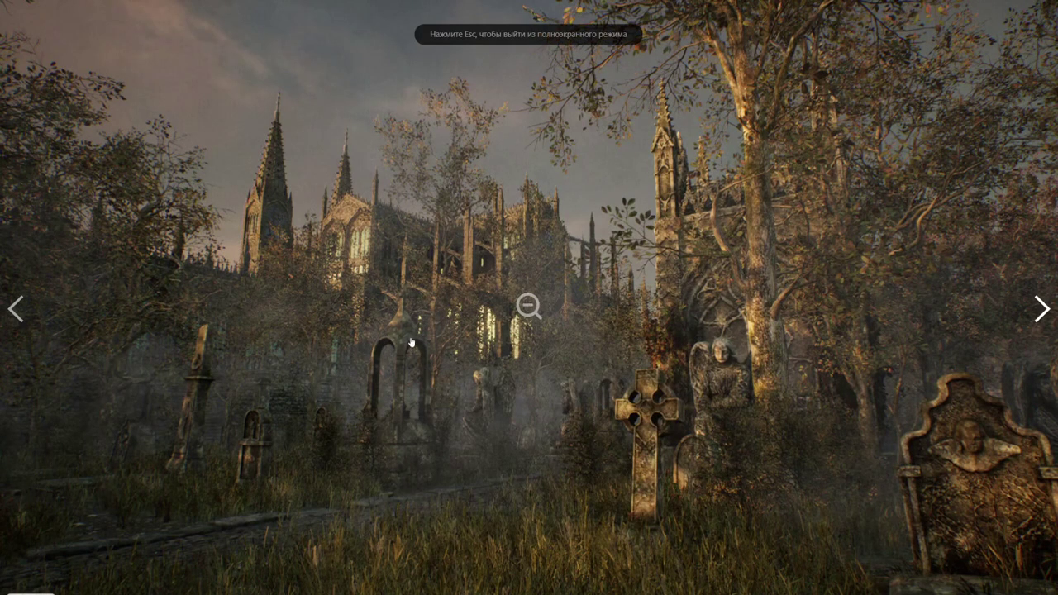
pyautogui.click(1039, 310)
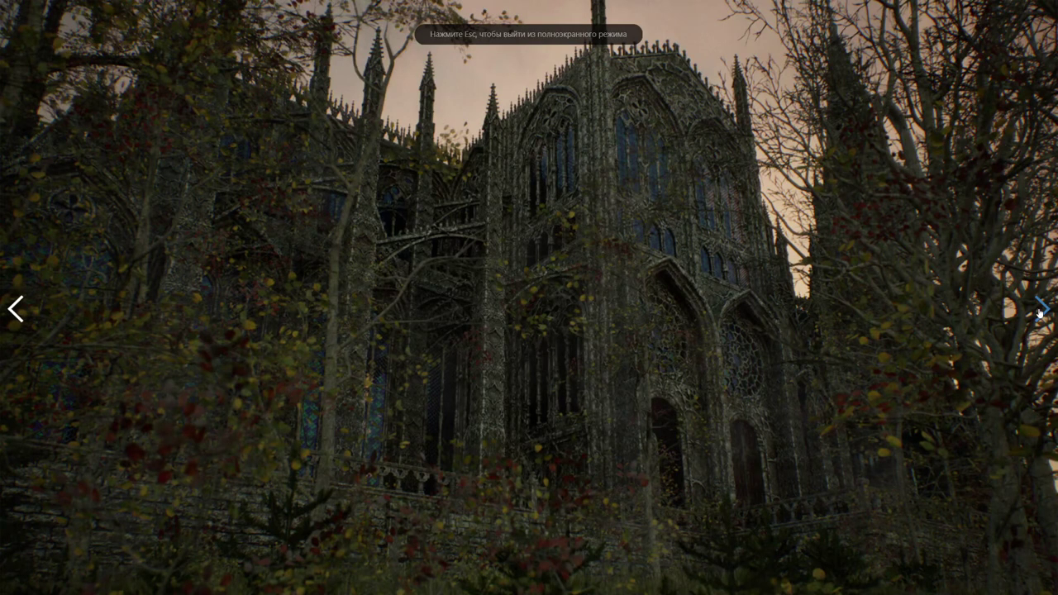
pyautogui.click(1039, 311)
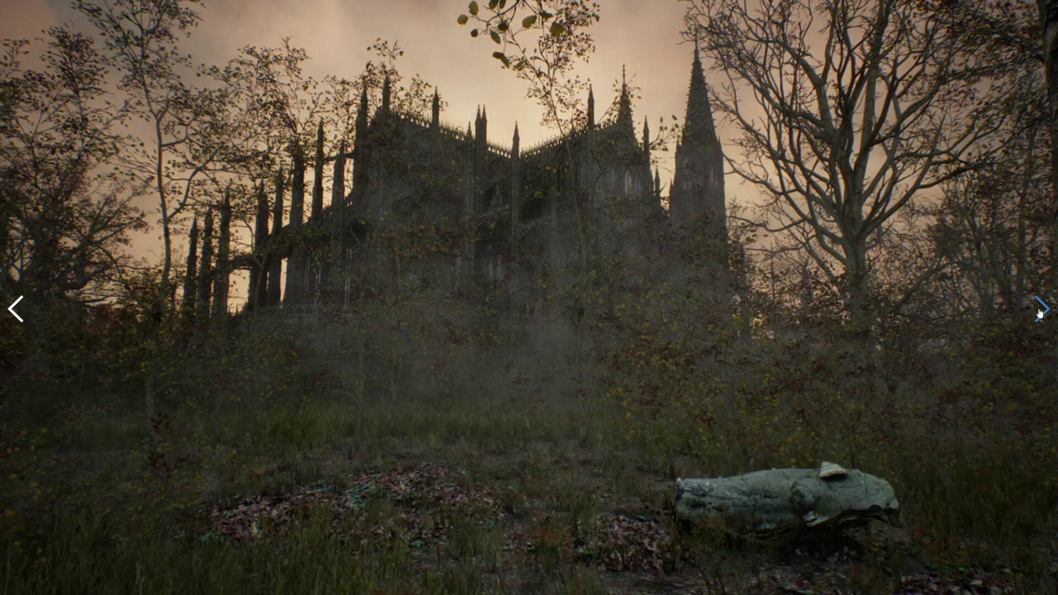
pyautogui.click(1040, 311)
pyautogui.click(1039, 313)
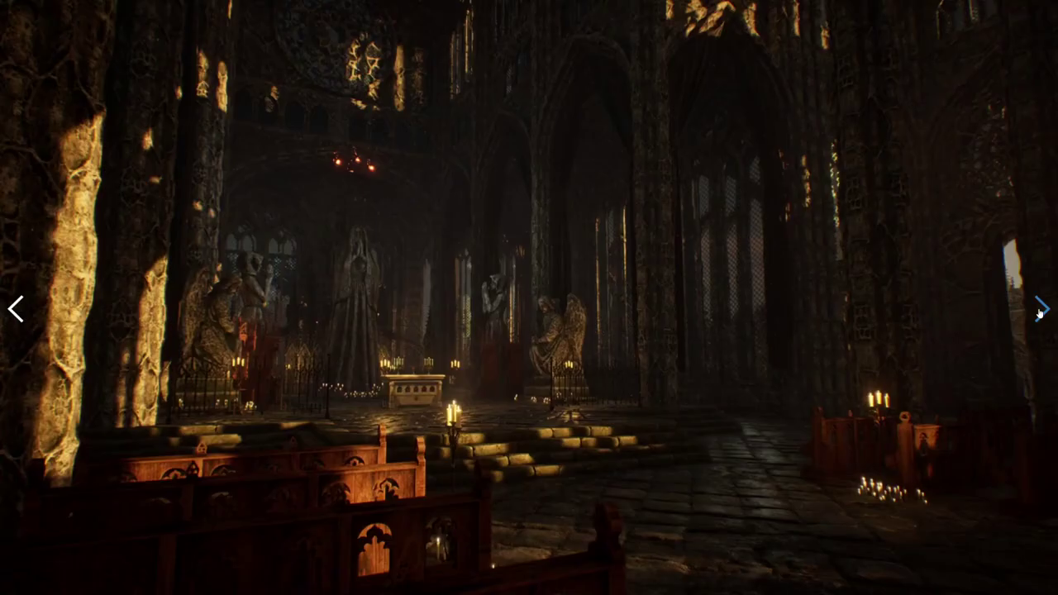
pyautogui.click(1040, 311)
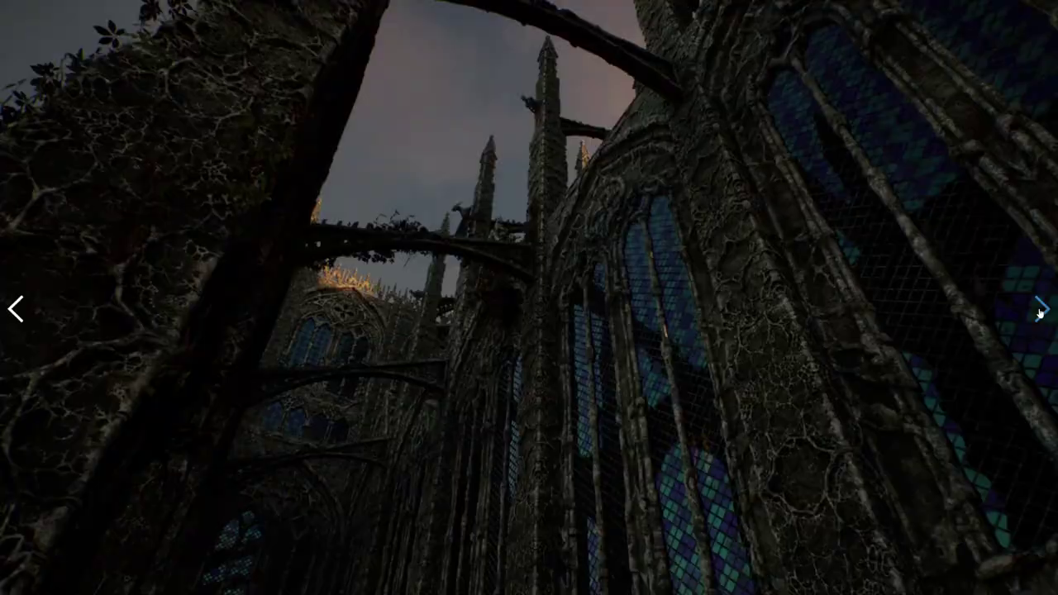
pyautogui.click(1040, 312)
pyautogui.click(1040, 313)
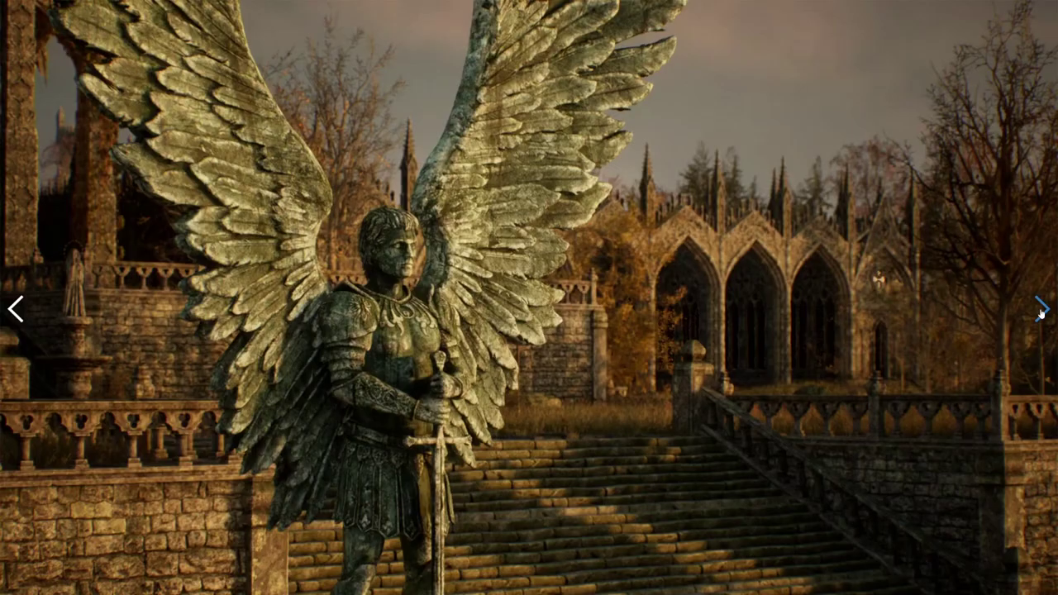
pyautogui.press('Escape')
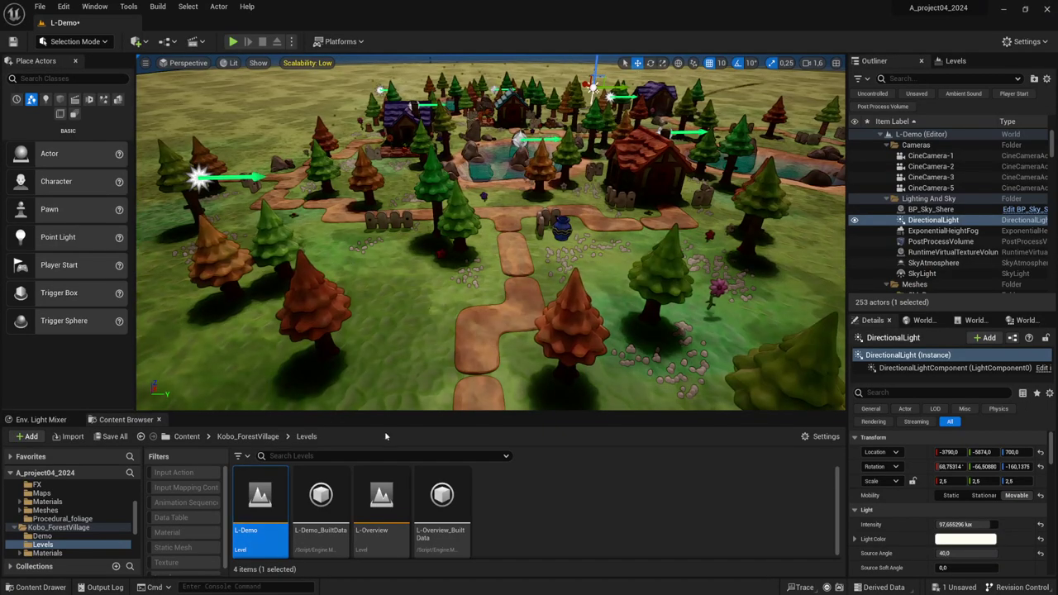
# Step: Open the Gothic_Cathedral level from Content > Gothic_Cathedral via the Level filter, without saving L-Demo
pyautogui.click(175, 439)
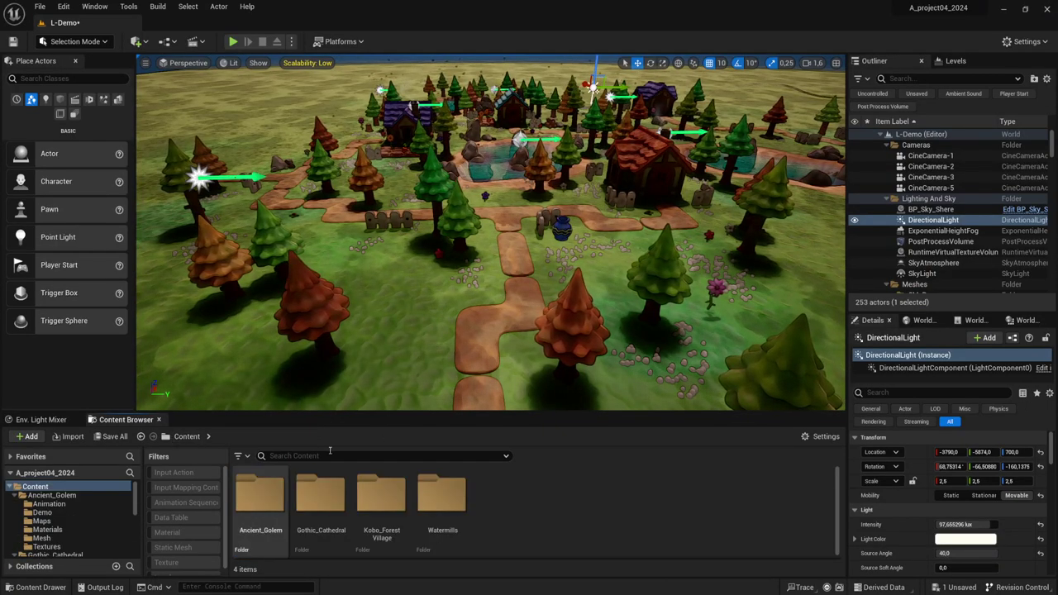
pyautogui.doubleClick(320, 494)
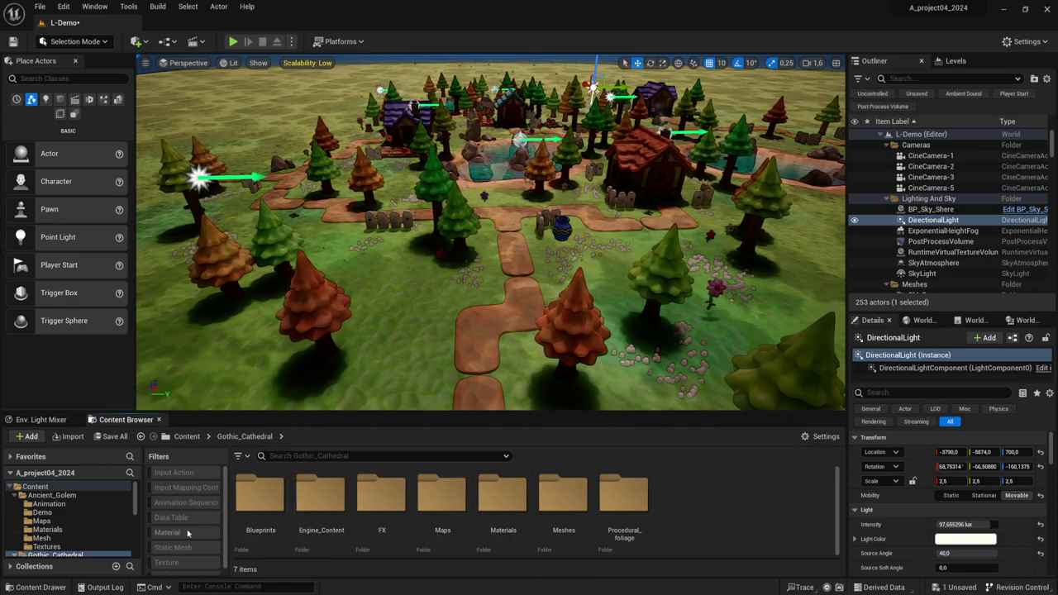
pyautogui.scroll(-1, 182, 528)
pyautogui.click(172, 570)
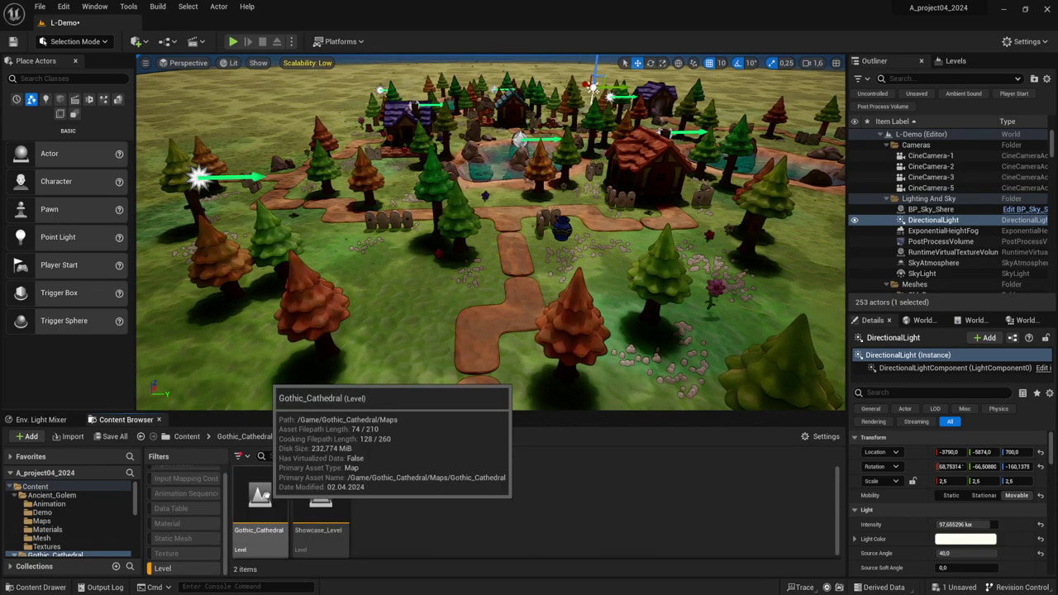
pyautogui.doubleClick(260, 500)
pyautogui.click(612, 424)
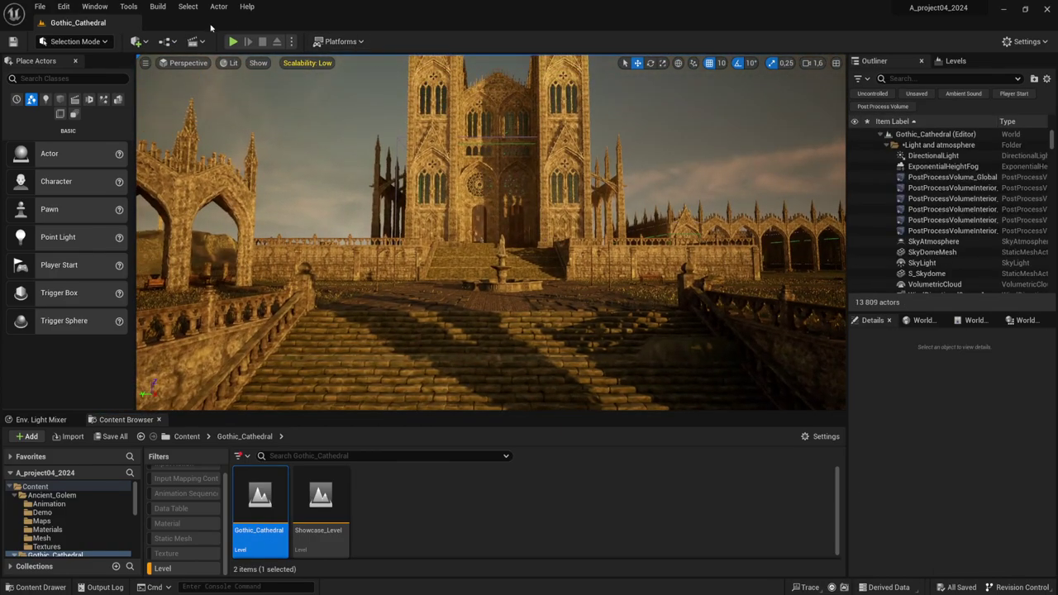
# Step: Start Play In Editor on Gothic_Cathedral, proceeding despite the Blueprint compilation errors
pyautogui.click(233, 42)
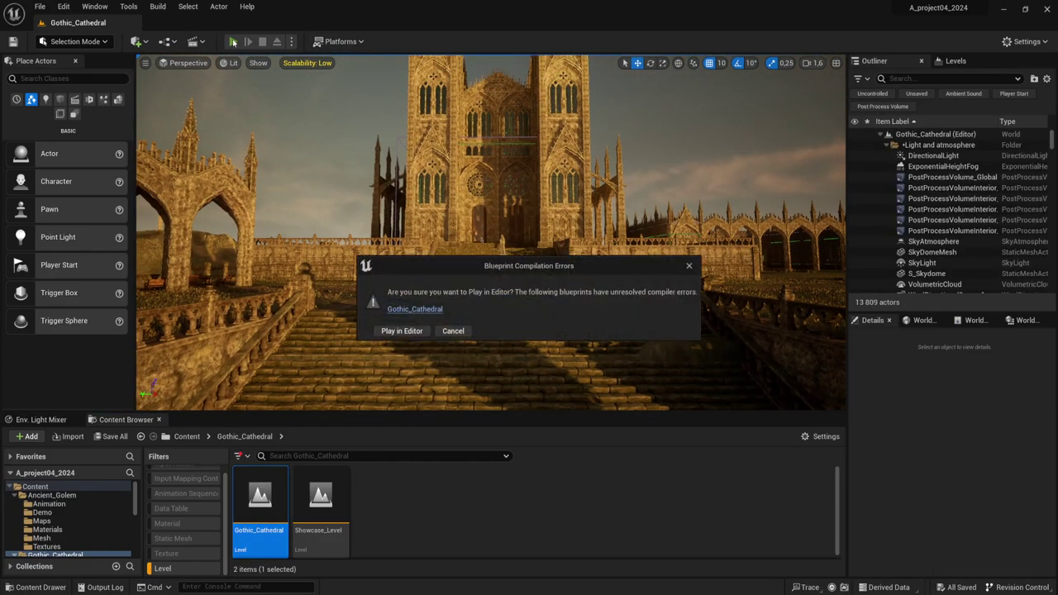
pyautogui.click(403, 331)
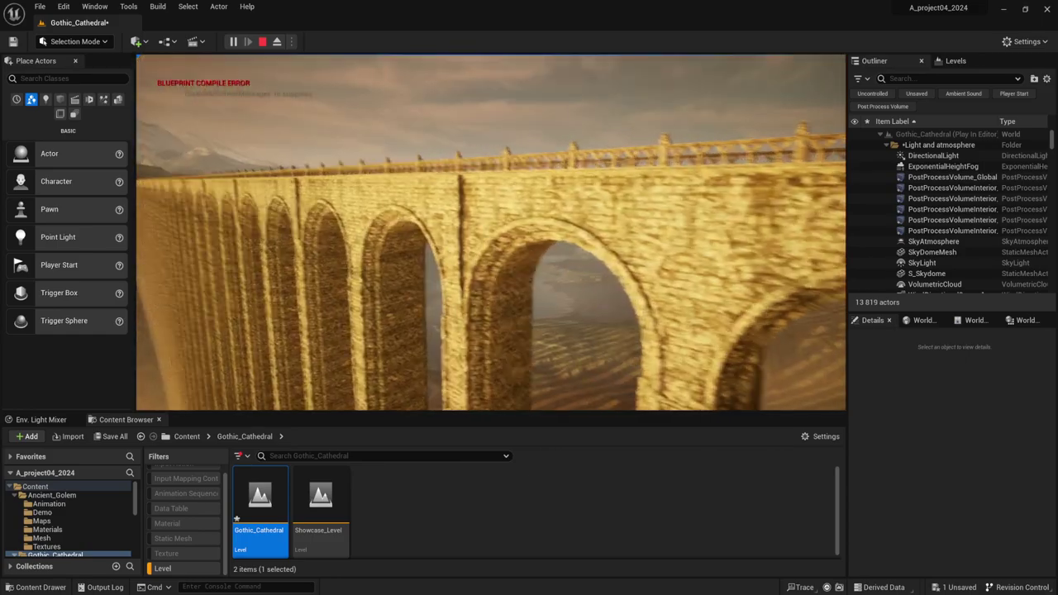
# Step: Stop the play session, select Bridge_support5, and undo the earlier bridge move
pyautogui.press('Escape')
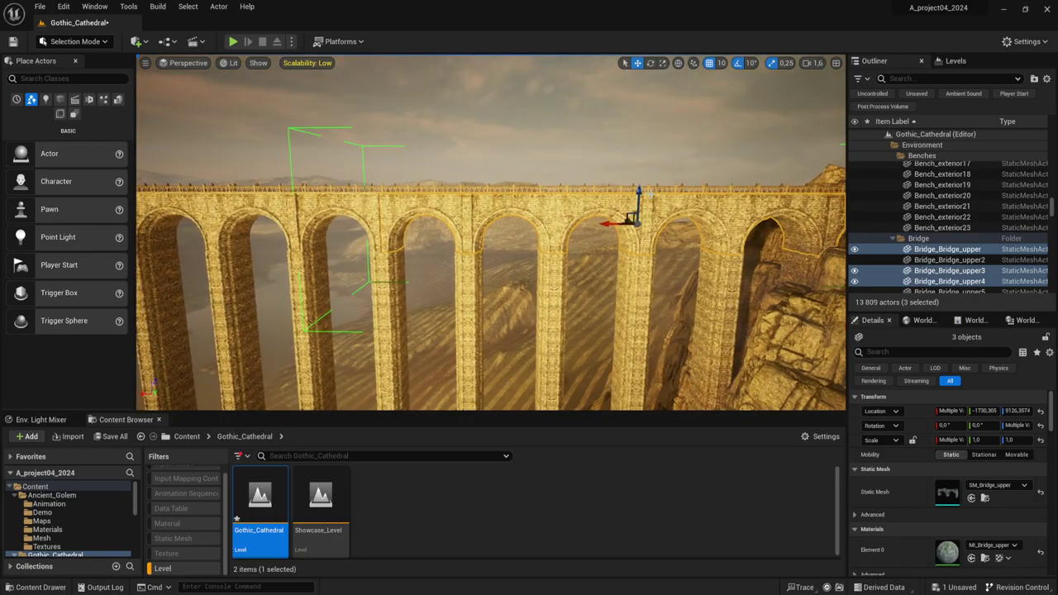
pyautogui.click(559, 165)
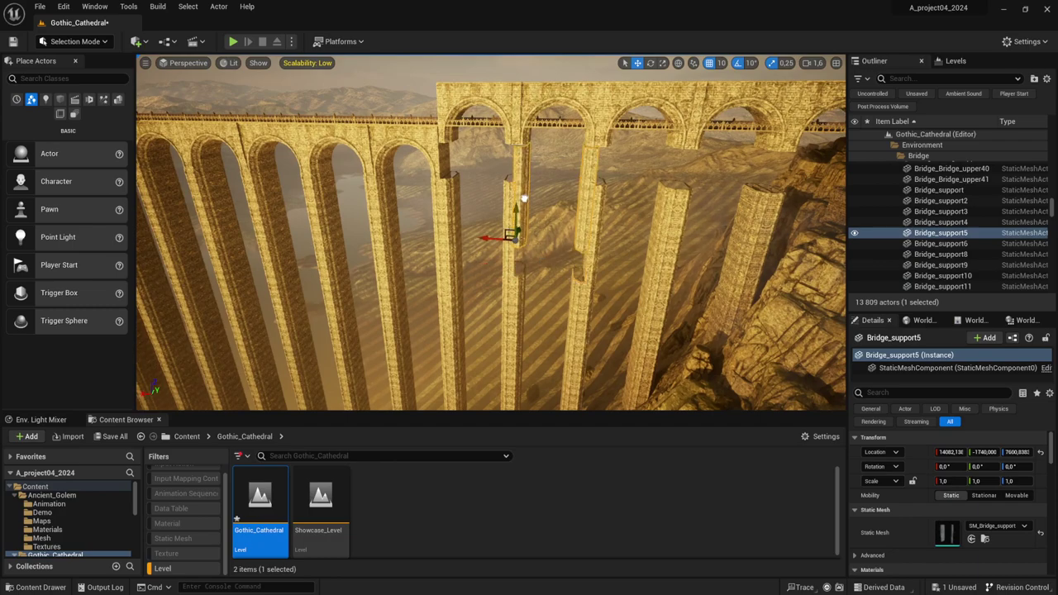
pyautogui.moveTo(517, 234); pyautogui.dragTo(666, 223, button='right')
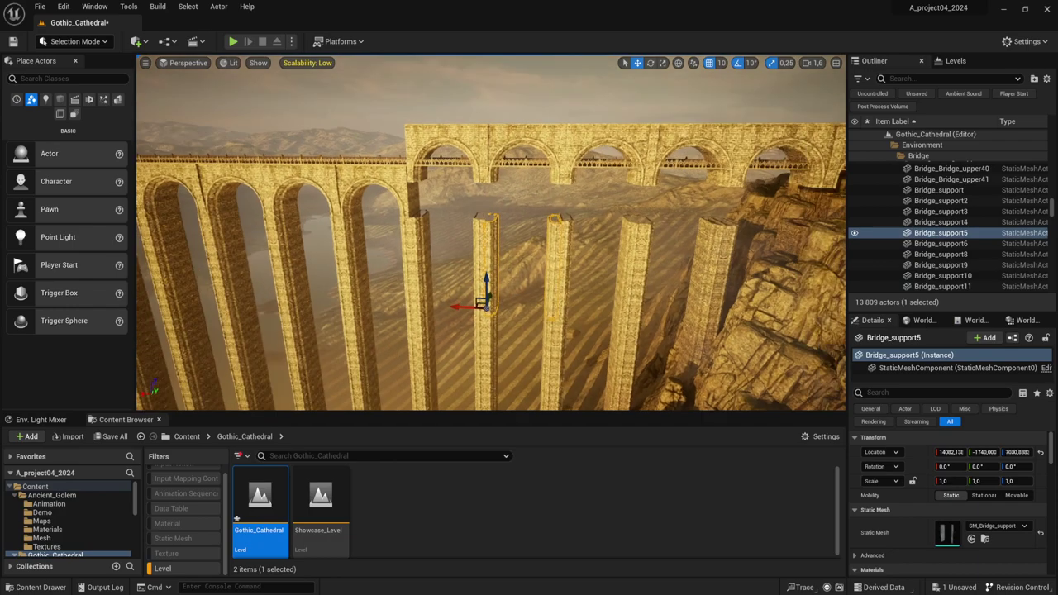
pyautogui.hotkey('ctrl', 'z')
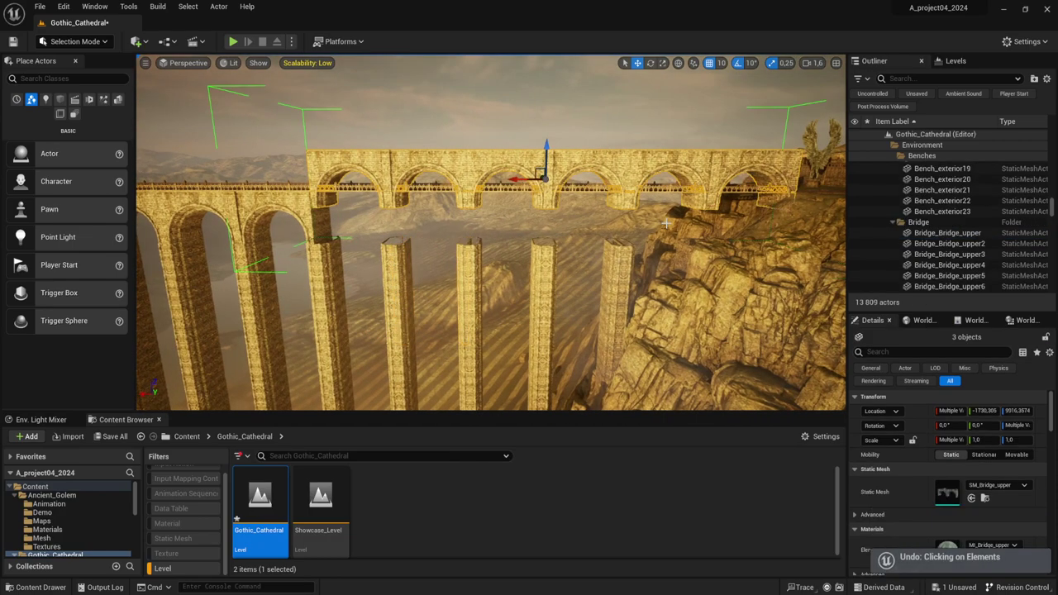
# Step: Lift Cathedral_front_tower2 high above the facade, then delete it
pyautogui.press('w')
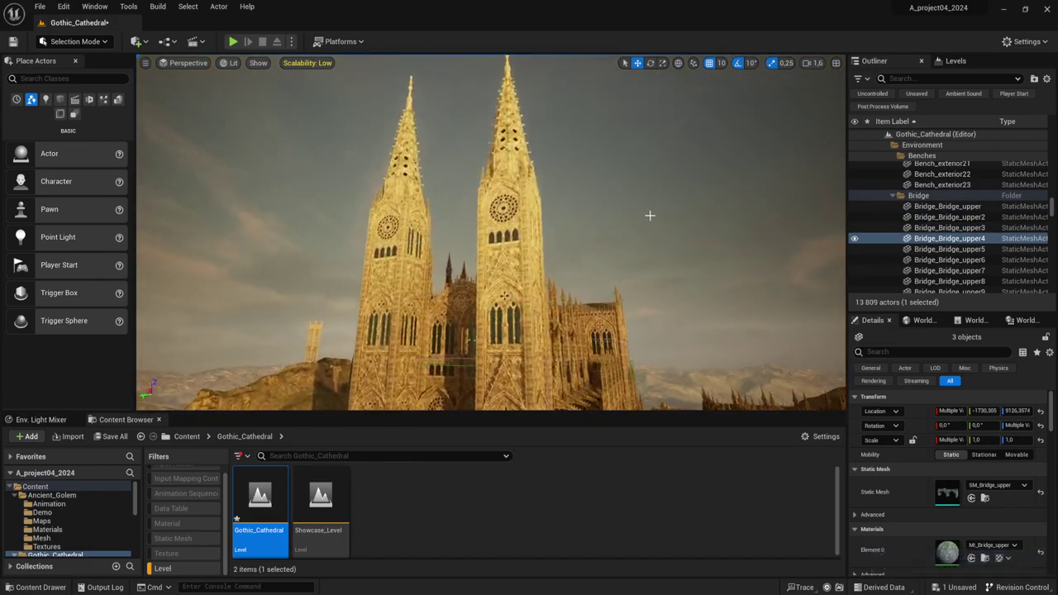
pyautogui.click(508, 312)
pyautogui.moveTo(512, 291); pyautogui.dragTo(495, 94)
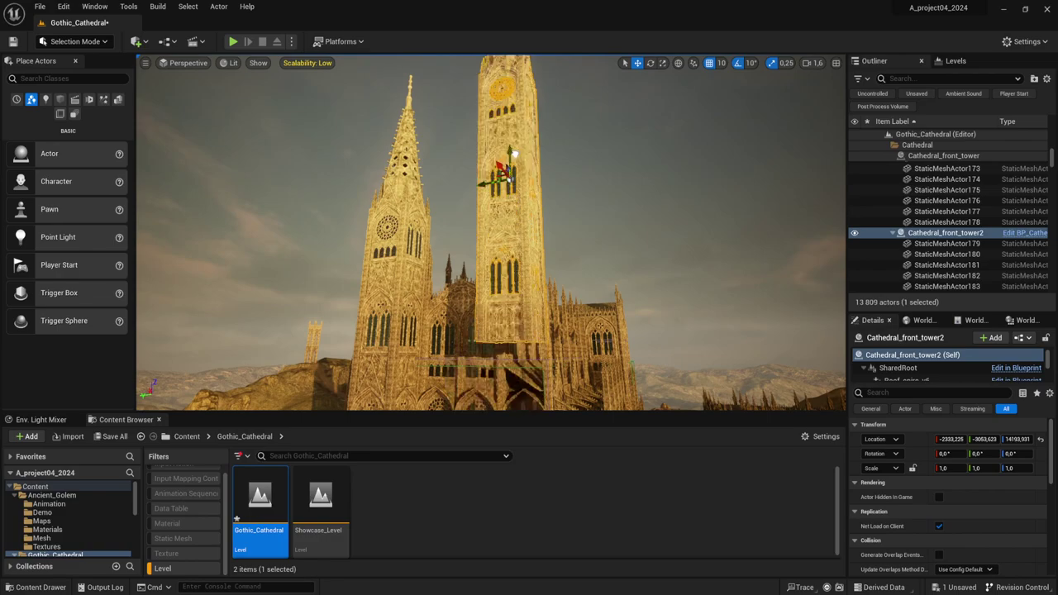
pyautogui.moveTo(496, 94); pyautogui.dragTo(463, 107, button='right')
pyautogui.moveTo(612, 87); pyautogui.dragTo(612, 88, button='right')
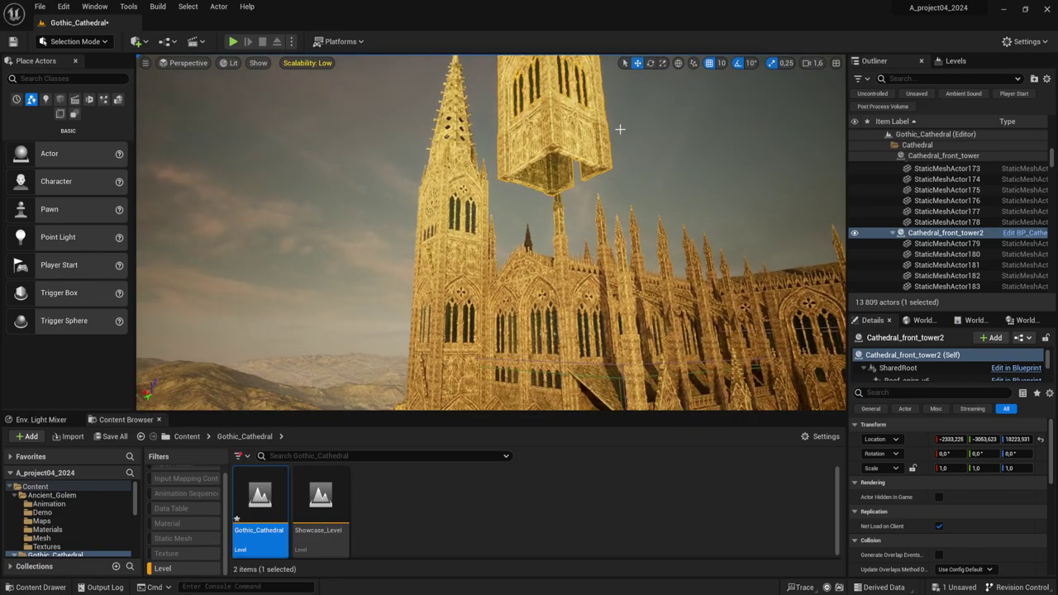
pyautogui.press('Delete')
# Step: Undo the deletion to restore the front tower at its original height
pyautogui.moveTo(673, 216); pyautogui.dragTo(672, 216, button='right')
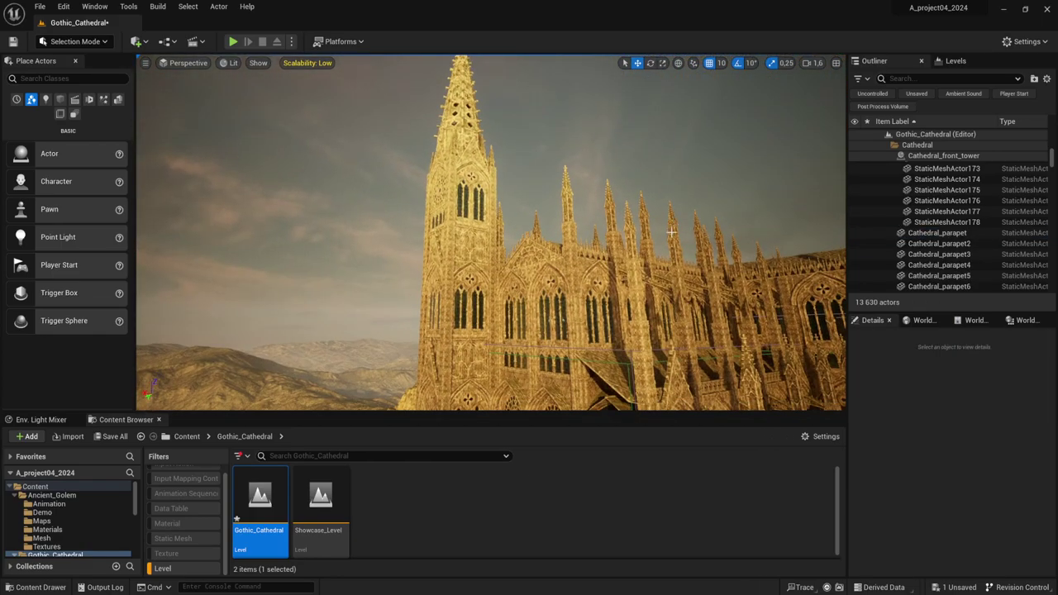
pyautogui.hotkey('ctrl', 'z')
pyautogui.hotkey('ctrl', 'z')
pyautogui.moveTo(629, 284); pyautogui.dragTo(628, 284, button='right')
# Step: Select Arch11, then raise the nave roof piece Roof_Nave2 upward and frame it
pyautogui.click(629, 284)
pyautogui.moveTo(597, 249); pyautogui.dragTo(596, 249, button='right')
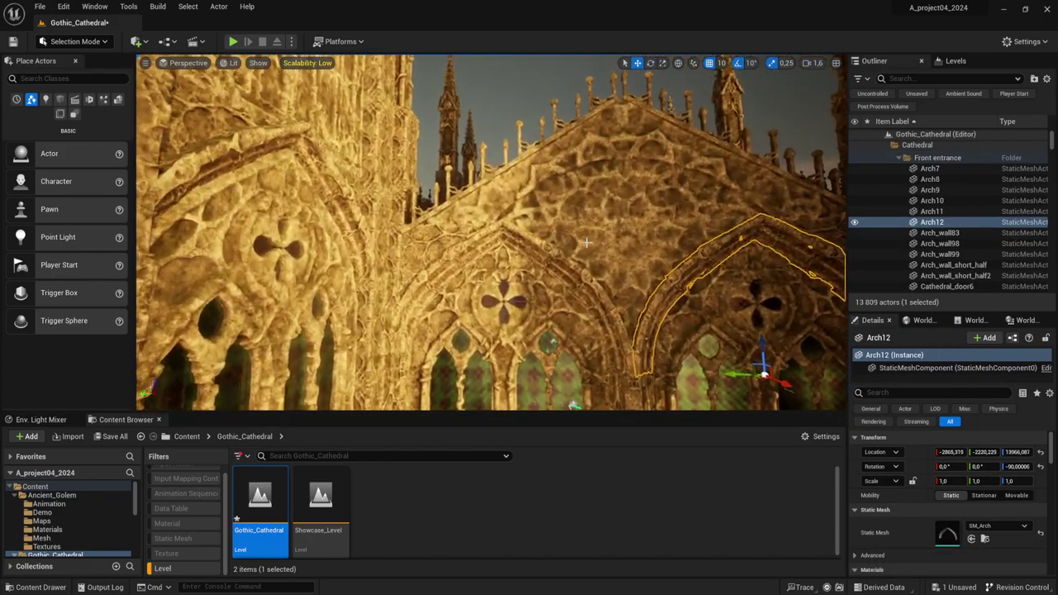
pyautogui.click(552, 252)
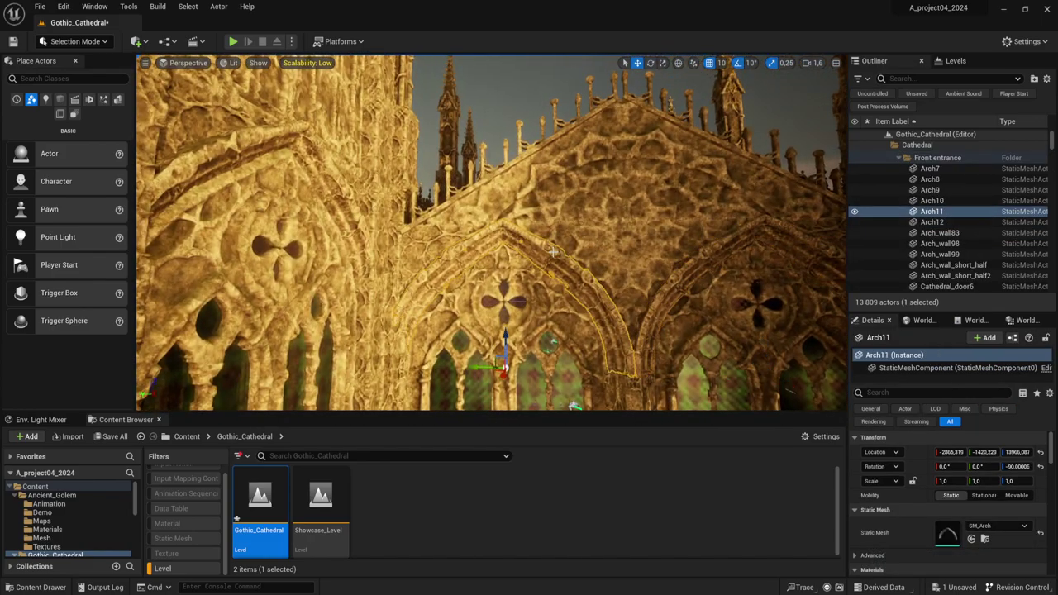
pyautogui.click(619, 218)
pyautogui.moveTo(628, 187); pyautogui.dragTo(625, 169)
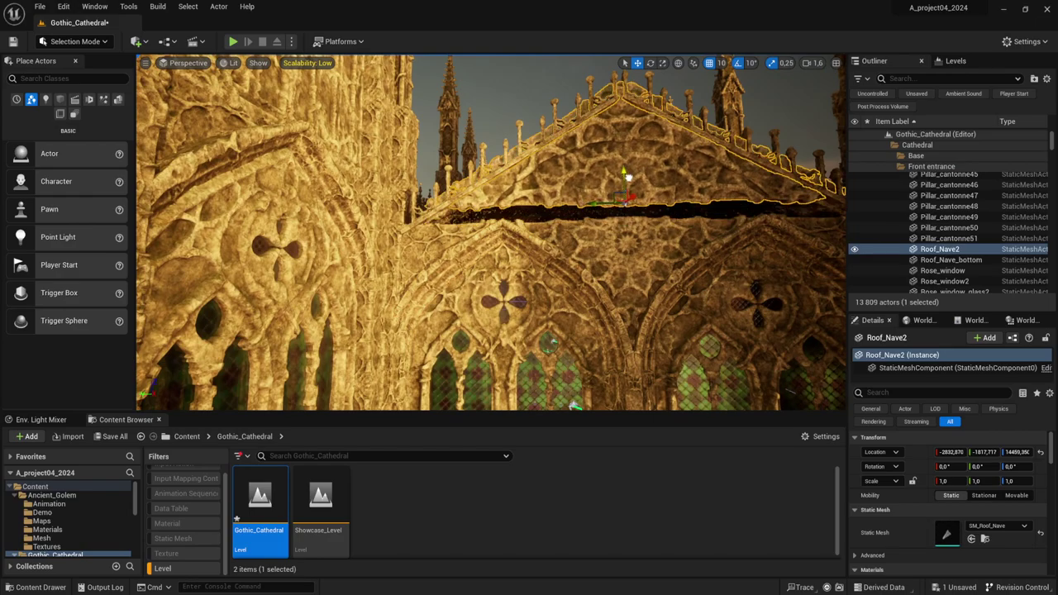
pyautogui.moveTo(540, 234); pyautogui.dragTo(550, 267, button='right')
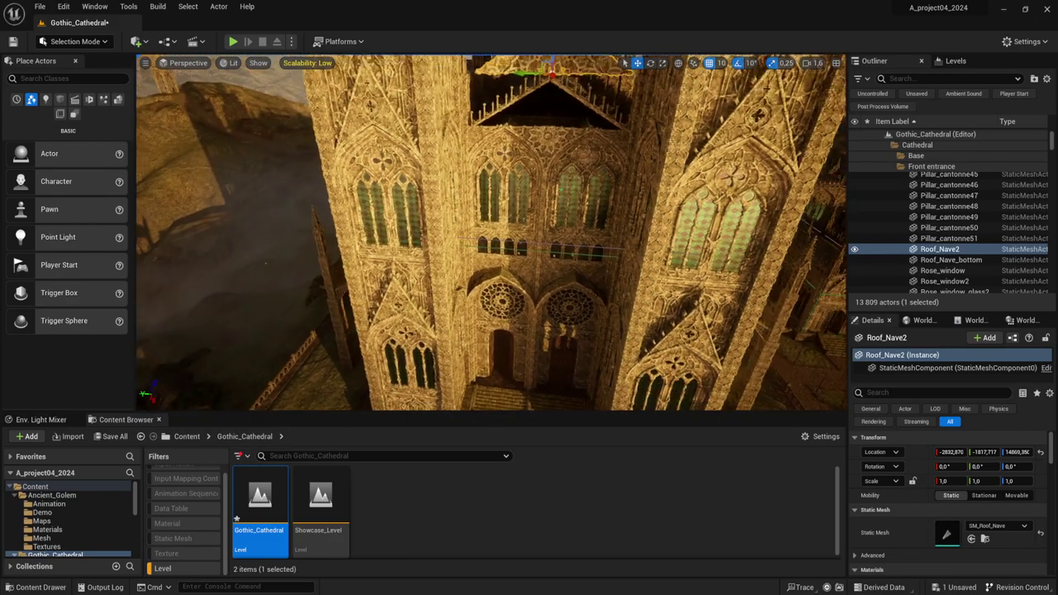
pyautogui.moveTo(563, 273); pyautogui.dragTo(562, 281, button='right')
pyautogui.click(562, 281)
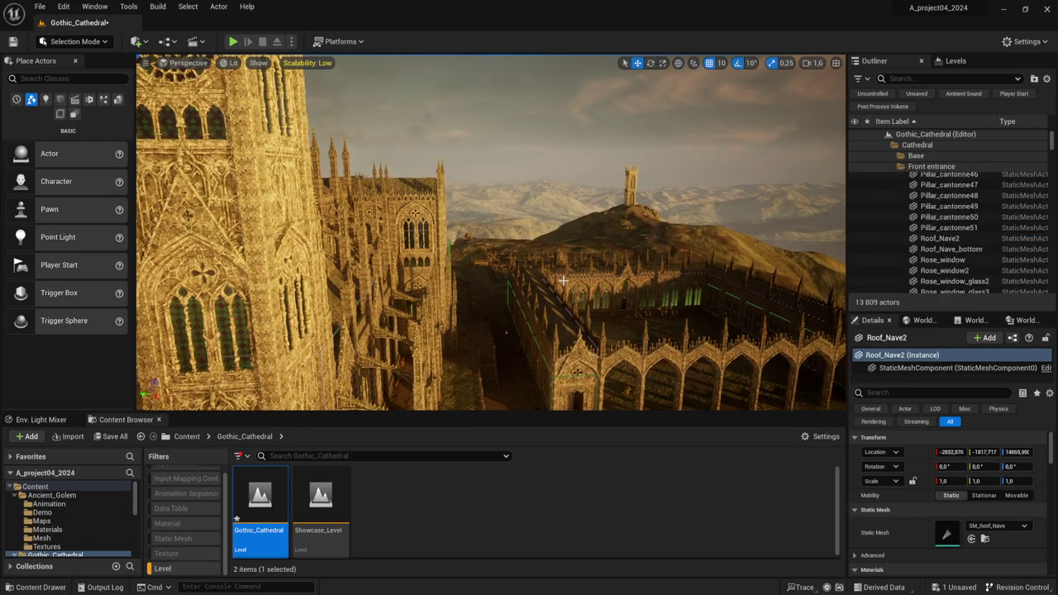
pyautogui.press('f')
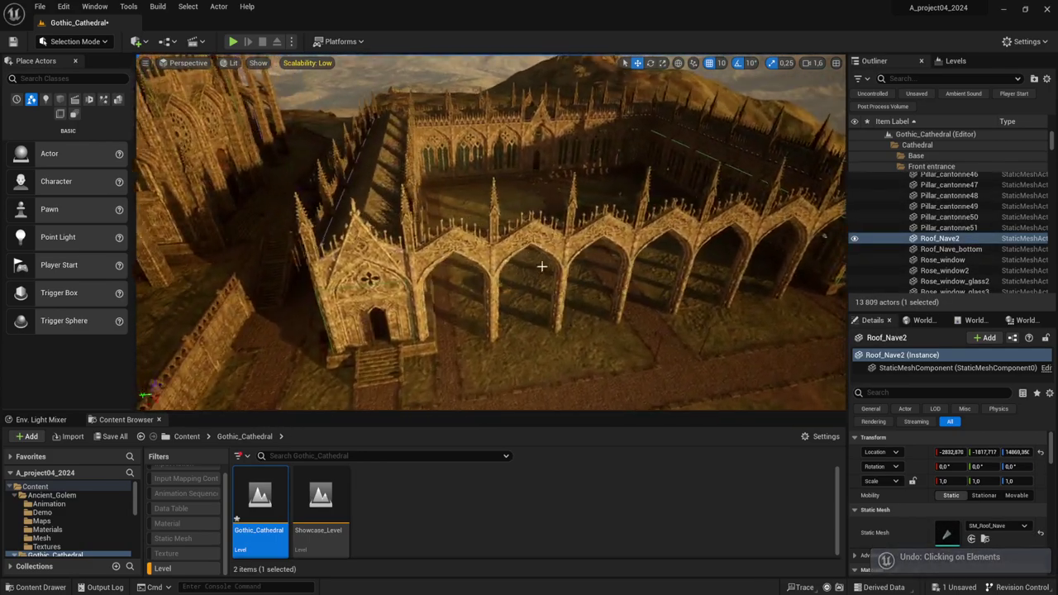
# Step: Lift the grouped nave roof section upward, then undo that move
pyautogui.click(537, 223)
pyautogui.moveTo(537, 199); pyautogui.dragTo(541, 133)
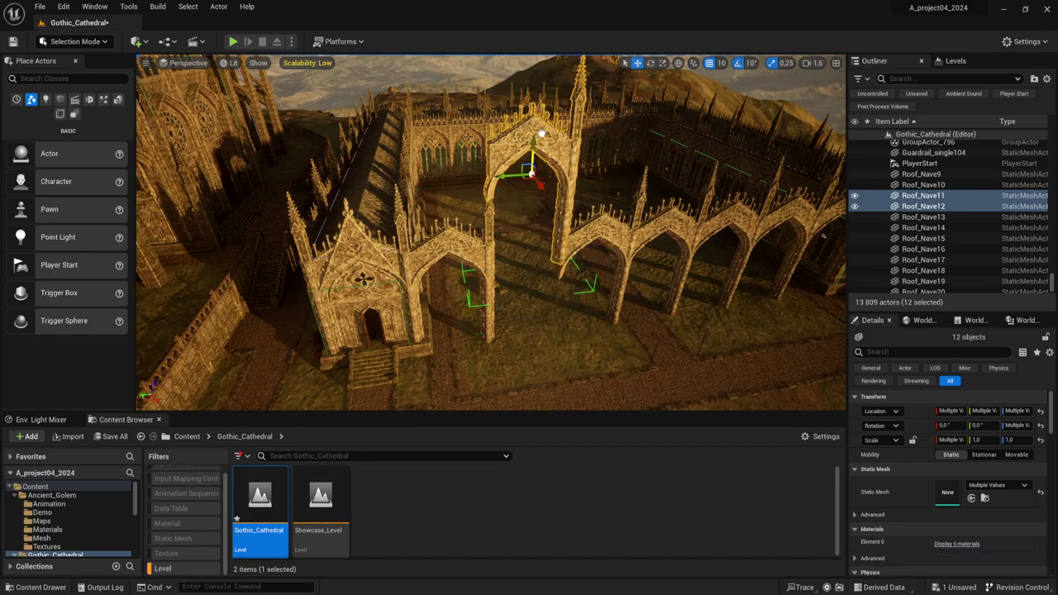
pyautogui.moveTo(542, 133); pyautogui.dragTo(538, 145, button='right')
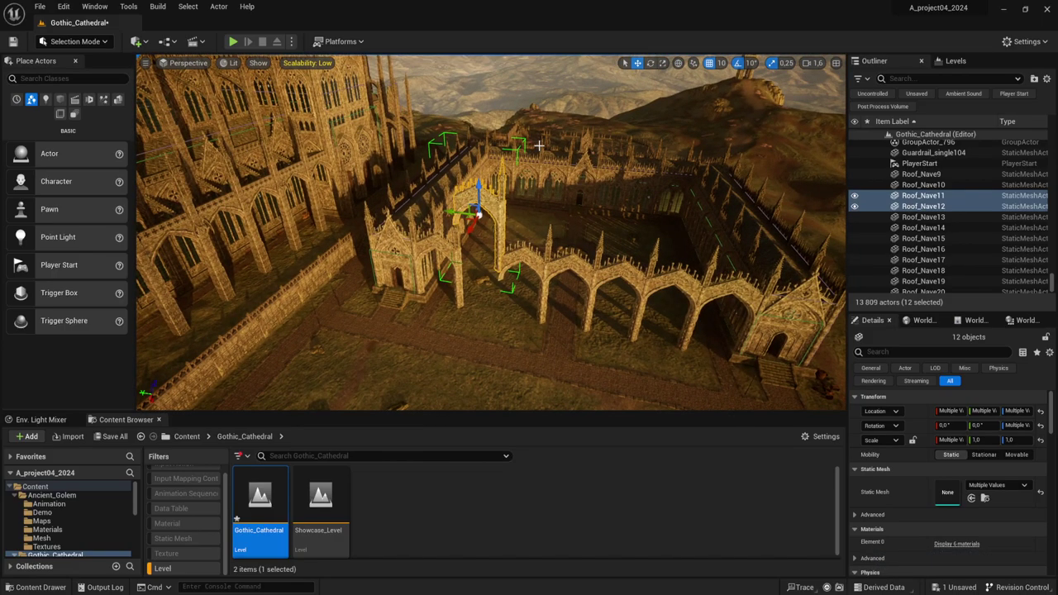
pyautogui.hotkey('ctrl', 'z')
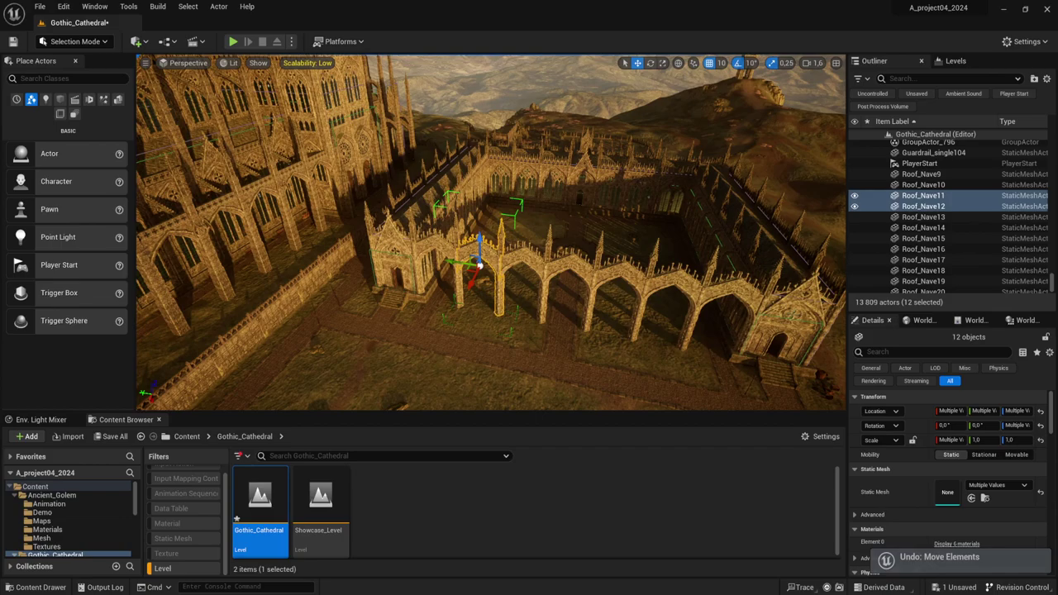
pyautogui.moveTo(532, 118); pyautogui.dragTo(532, 118, button='right')
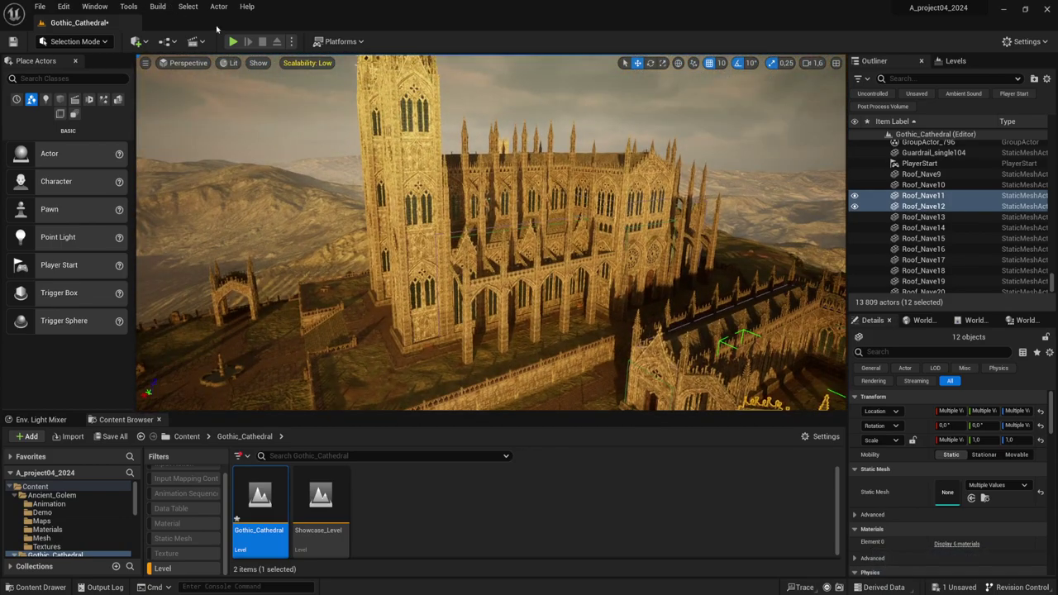
# Step: Start Play In Editor and fly through the cathedral in wireframe view
pyautogui.hotkey('alt', 'p')
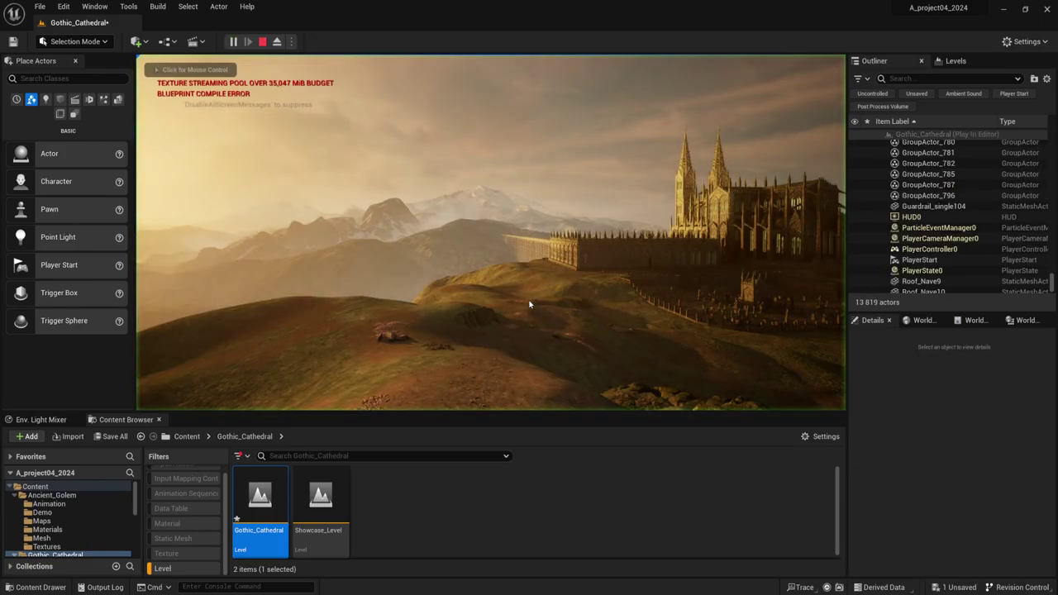
pyautogui.press('F1')
pyautogui.press('w')
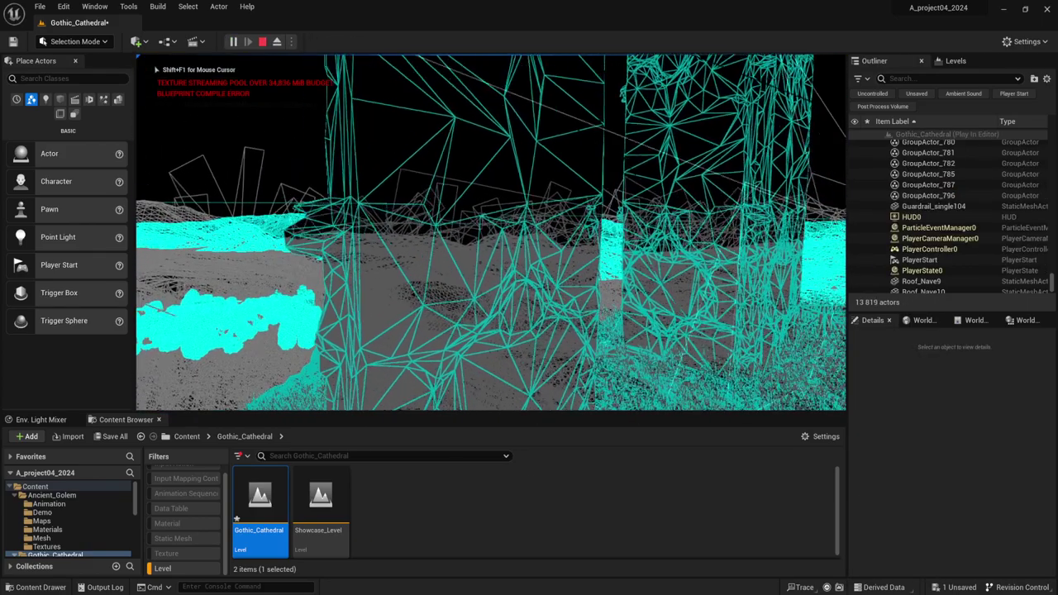
pyautogui.press('w')
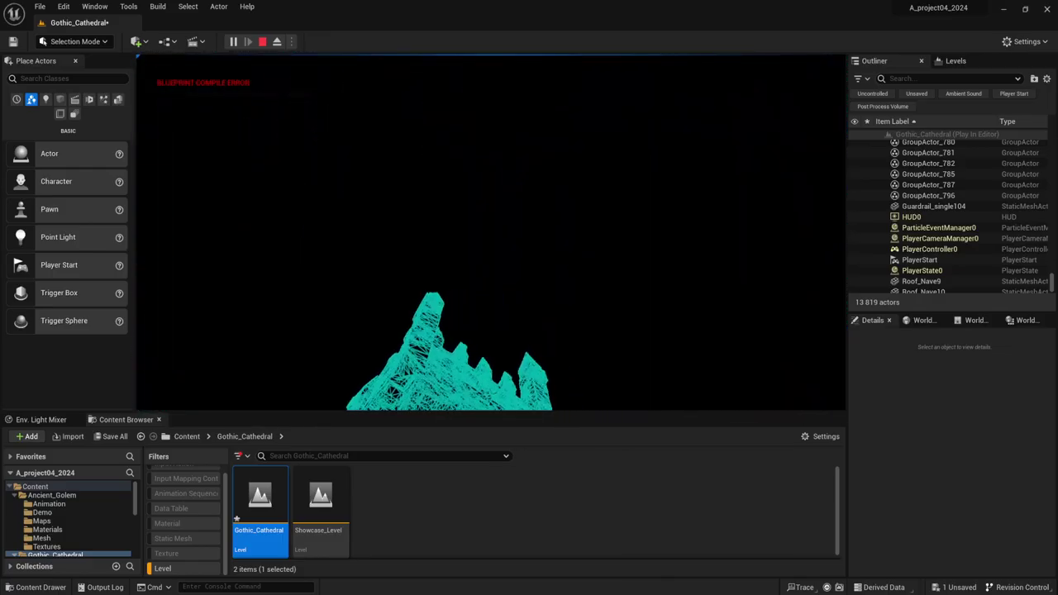
pyautogui.press('s')
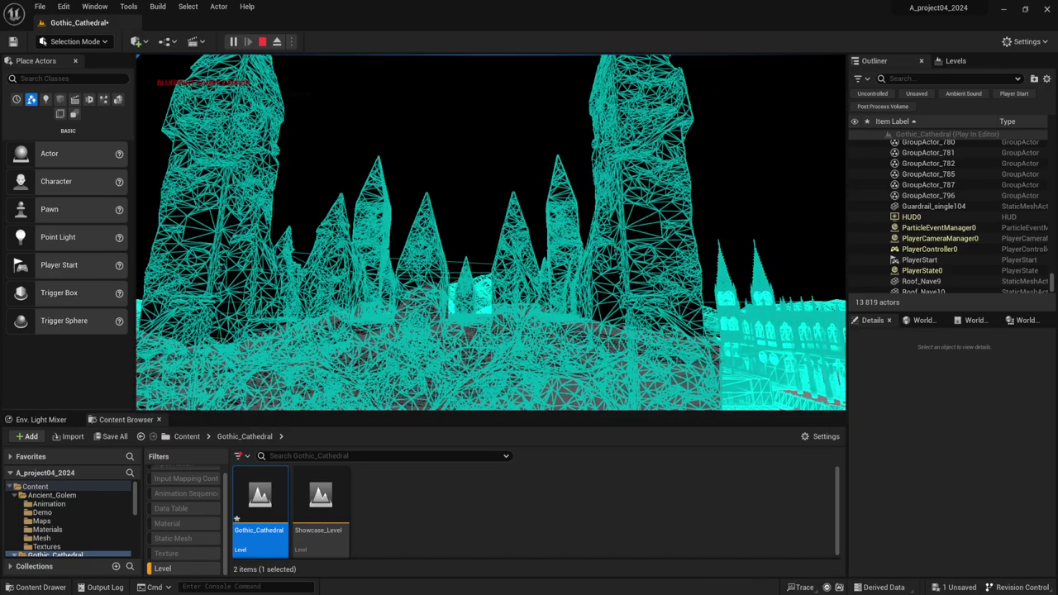
pyautogui.press('w')
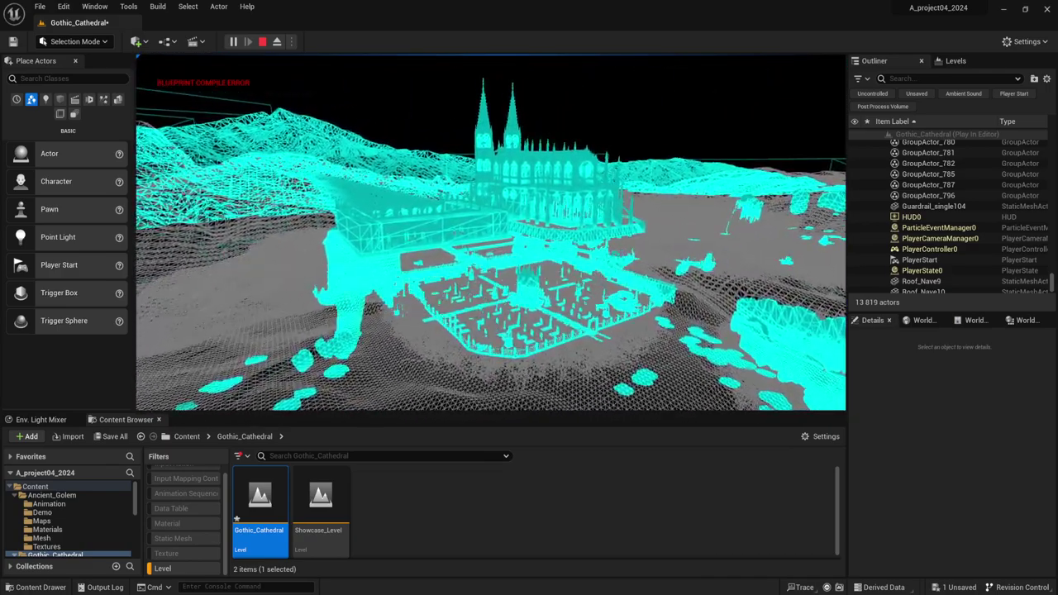
# Step: Fly around the cathedral in shader complexity view, then continue over the dunes in lit view
pyautogui.press('F5')
pyautogui.press('a')
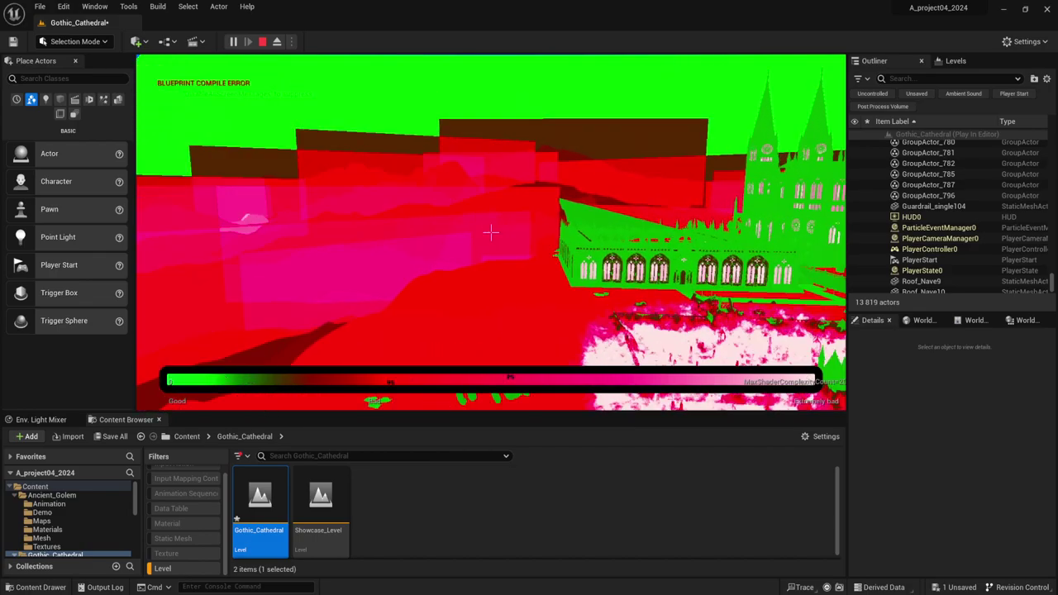
pyautogui.press('a')
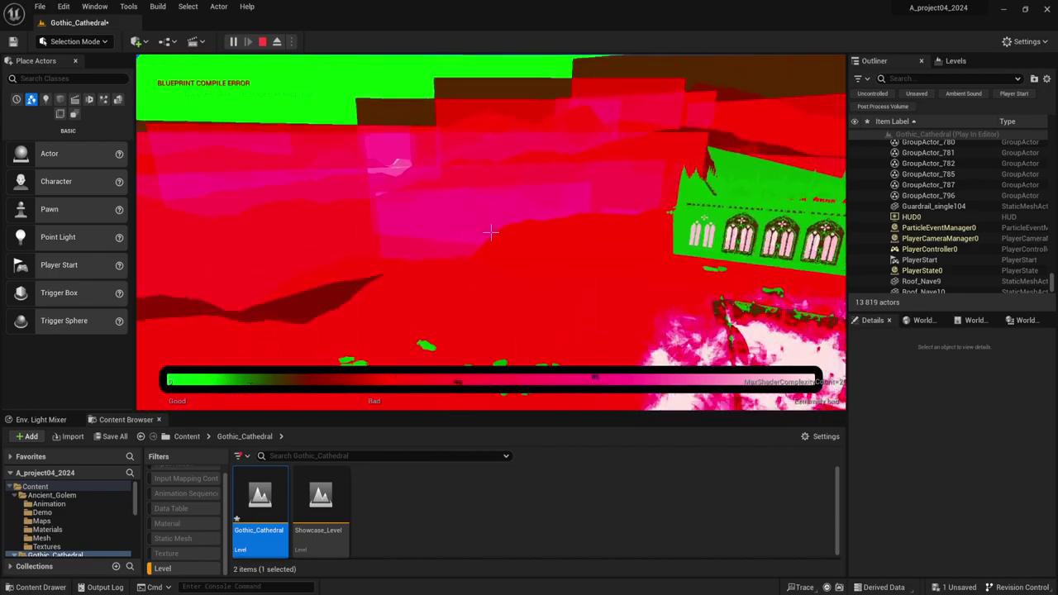
pyautogui.press('d')
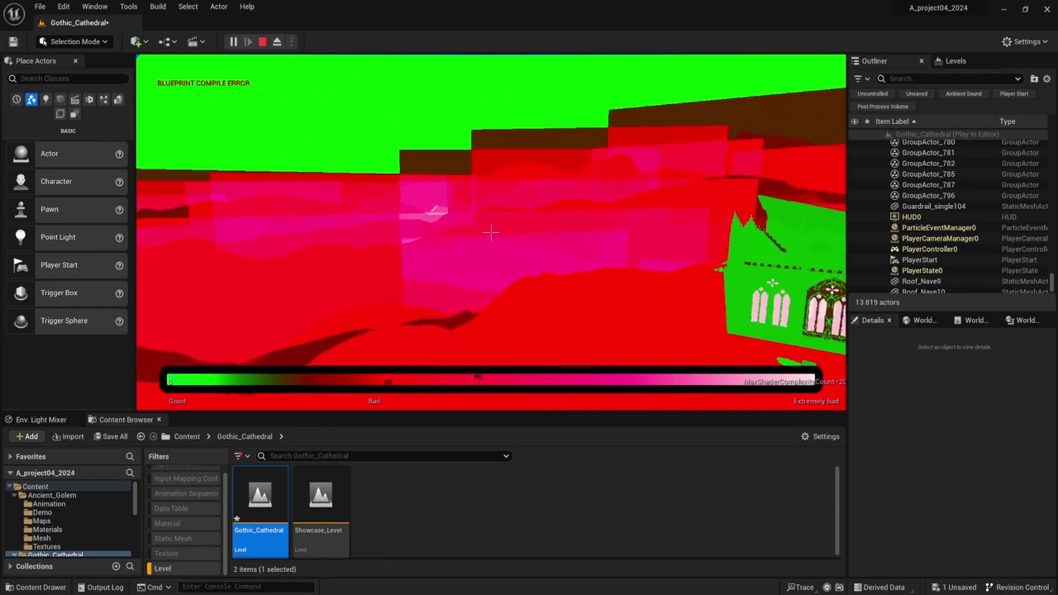
pyautogui.press('F3')
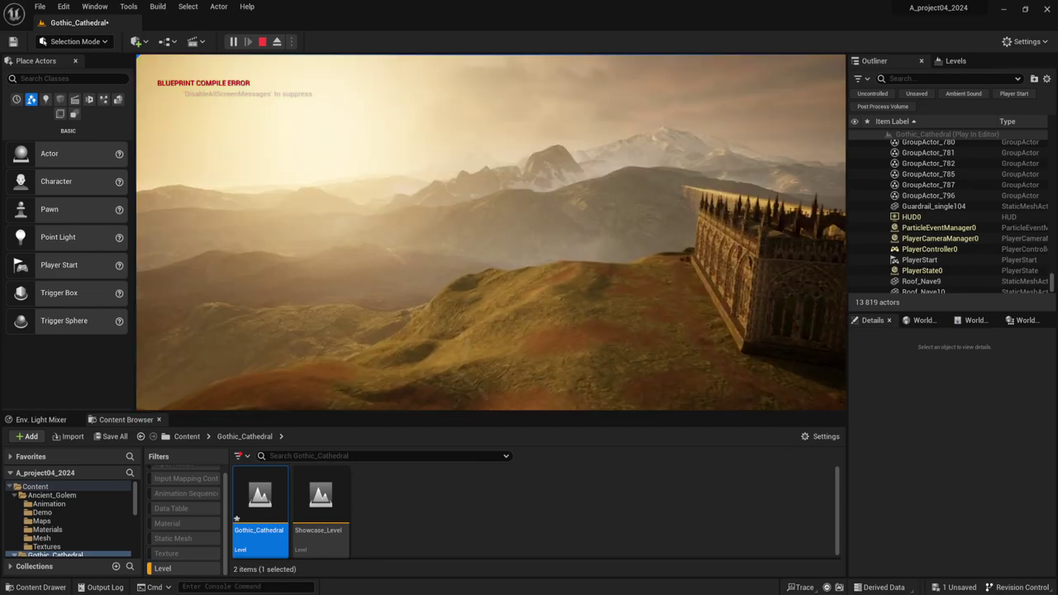
pyautogui.press('w')
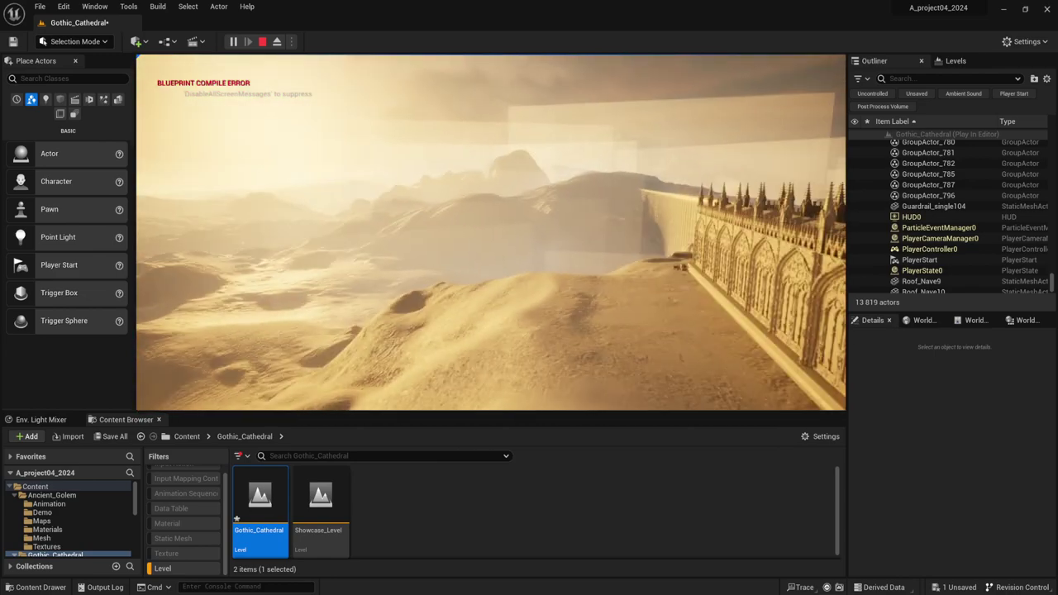
pyautogui.press('a')
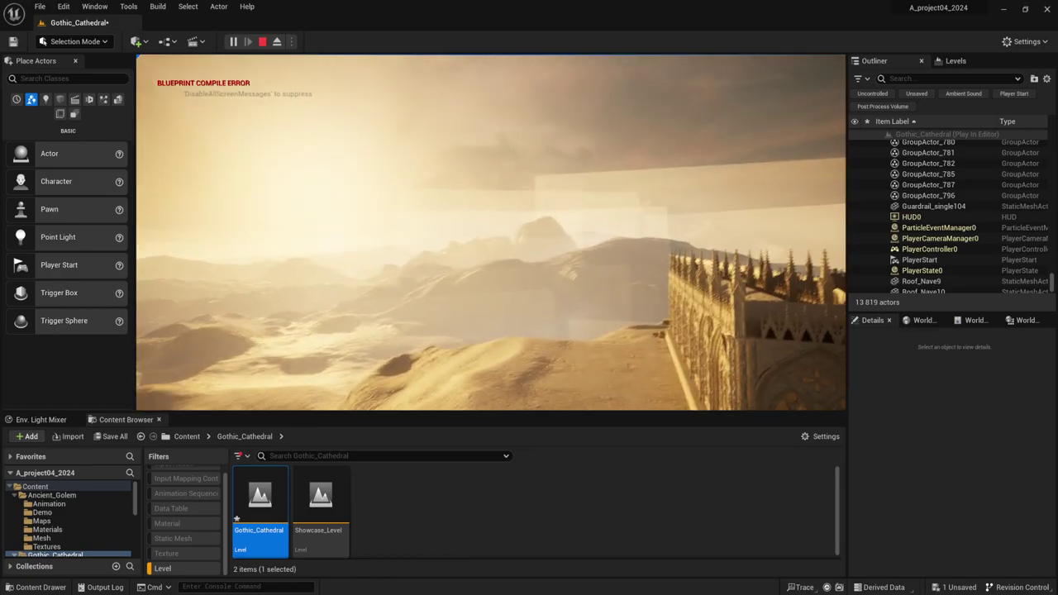
pyautogui.press('a')
# Step: Approach the cathedral wall in shader complexity view, returning to lit at the flying buttresses
pyautogui.press('F5')
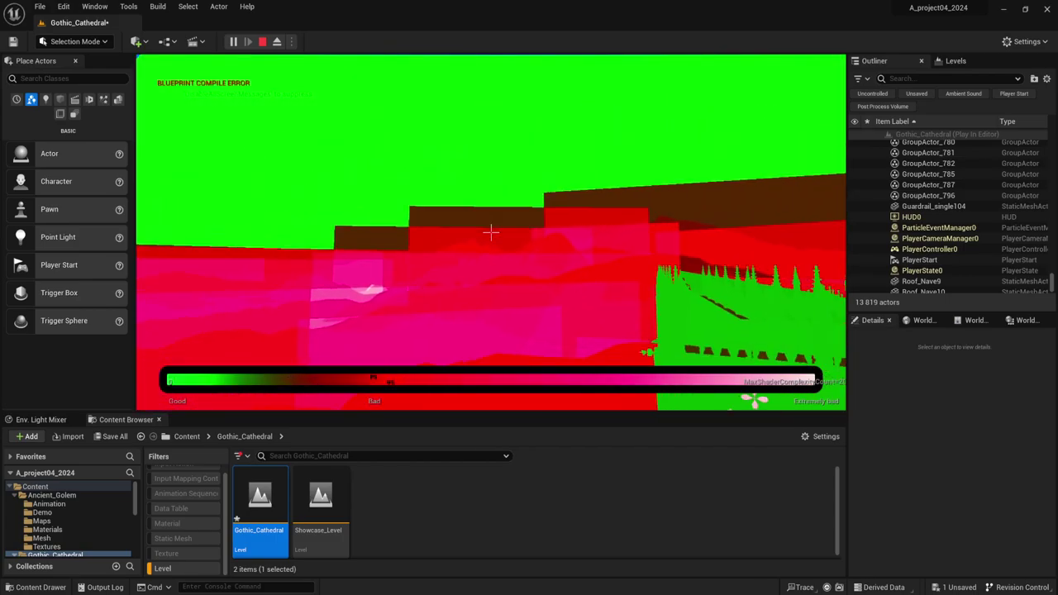
pyautogui.press('s')
pyautogui.press('w')
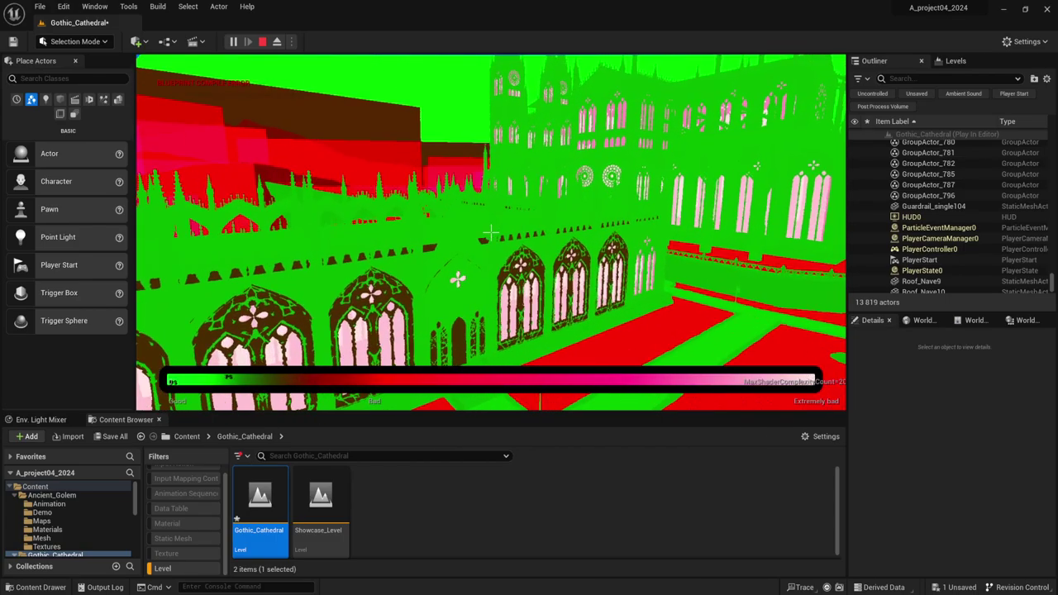
pyautogui.press('w')
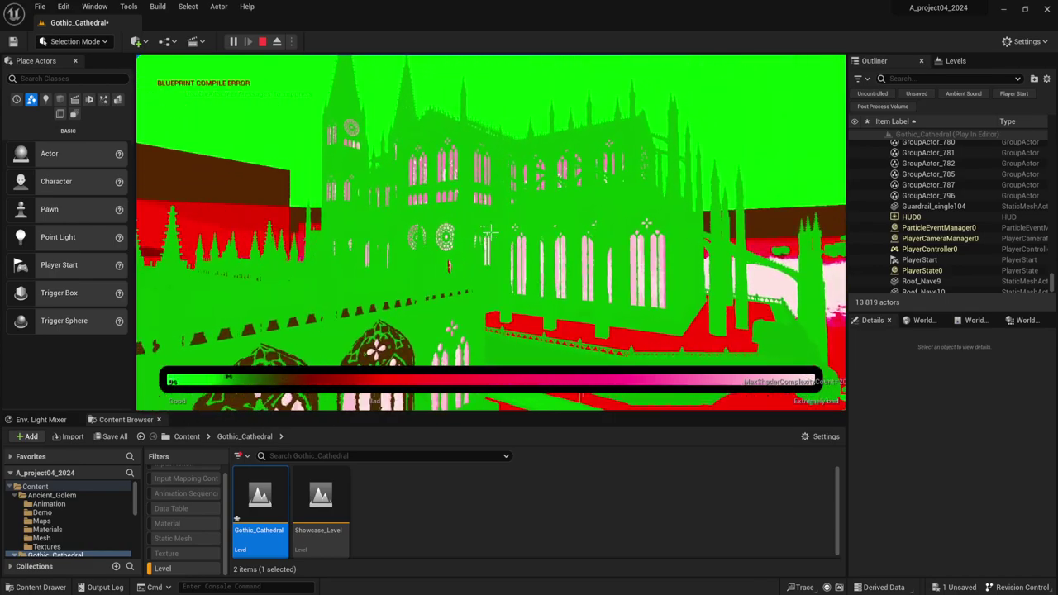
pyautogui.press('w')
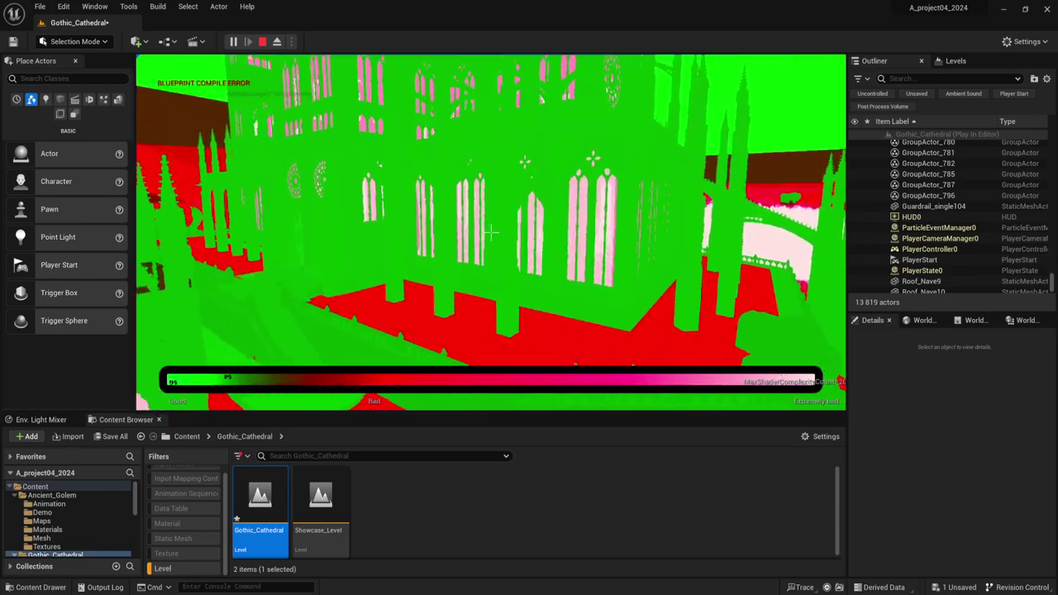
pyautogui.press('w')
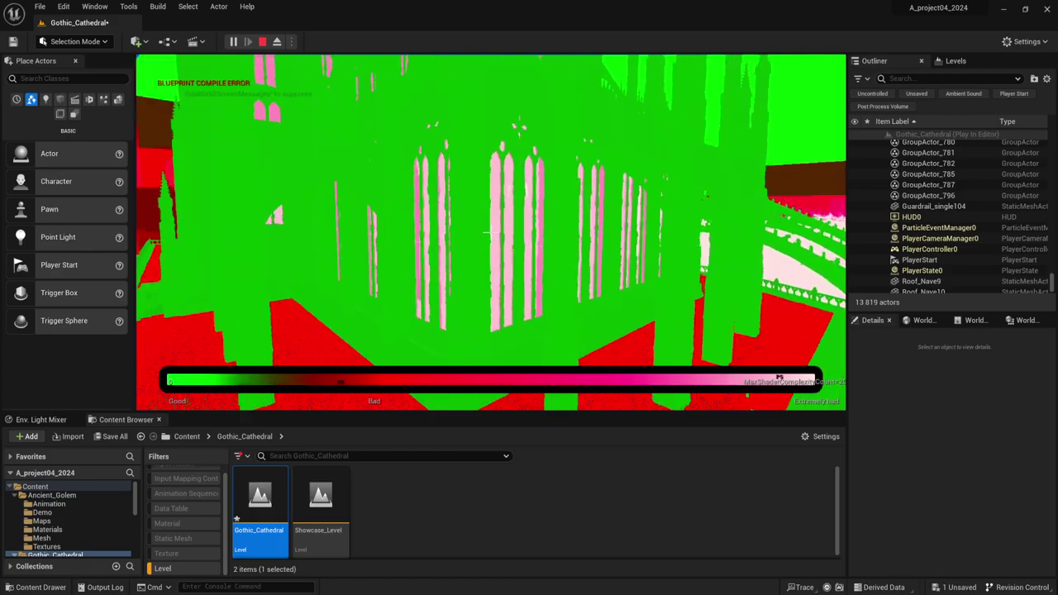
pyautogui.press('w')
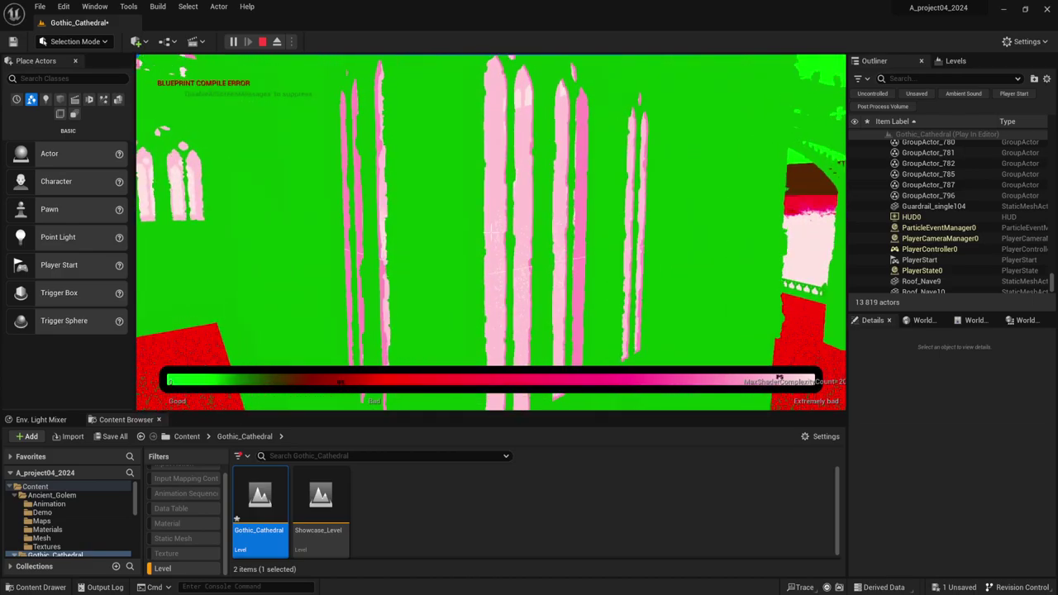
pyautogui.press('F3')
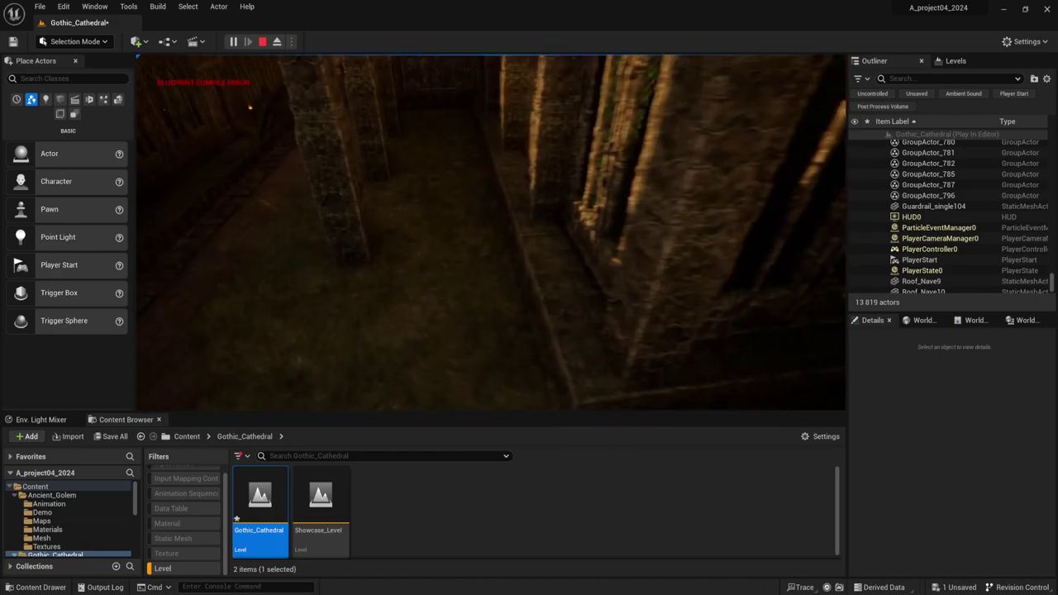
pyautogui.press('w')
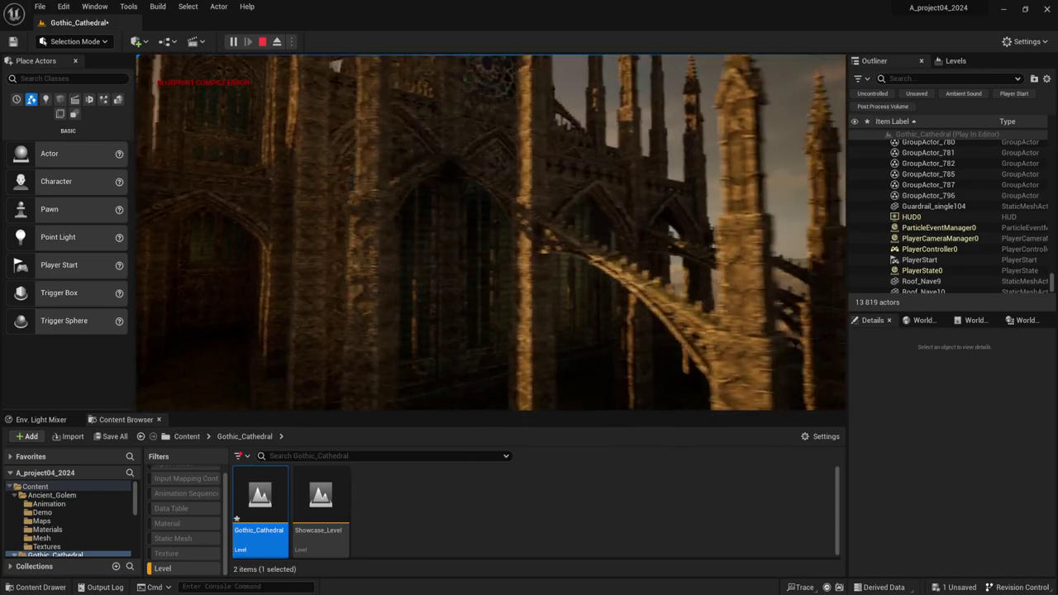
# Step: Fly through the rose-window facade and over the terrain in visualization mode, then return to lit and stop playing
pyautogui.press('F5')
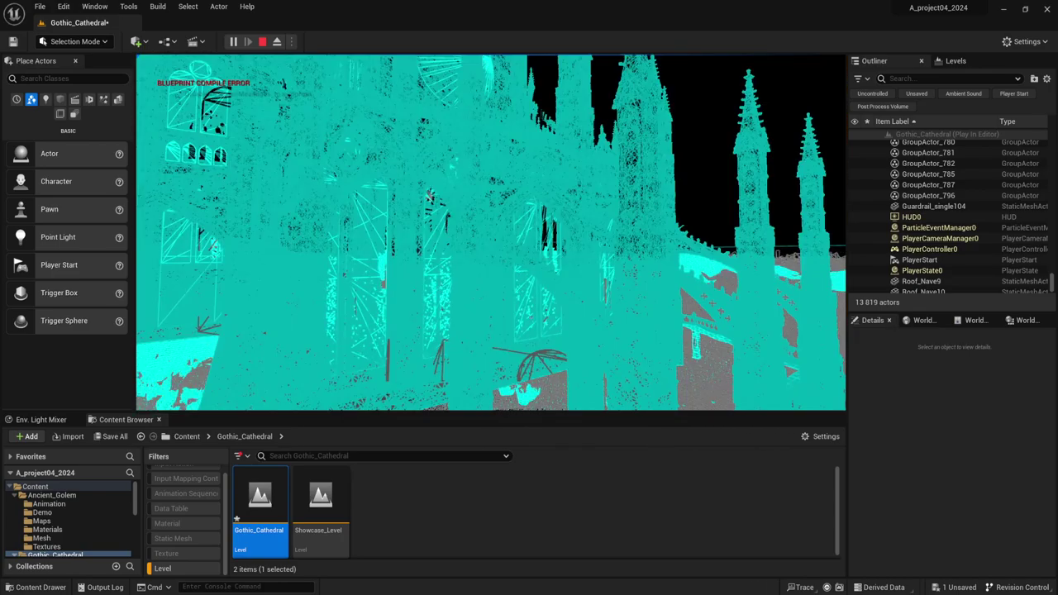
pyautogui.press('s')
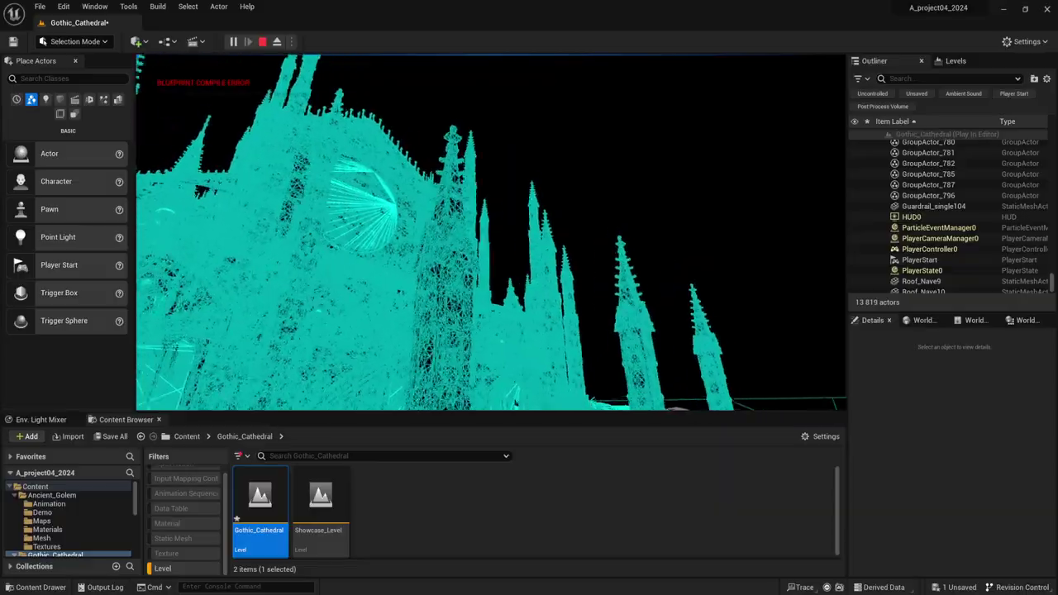
pyautogui.press('a')
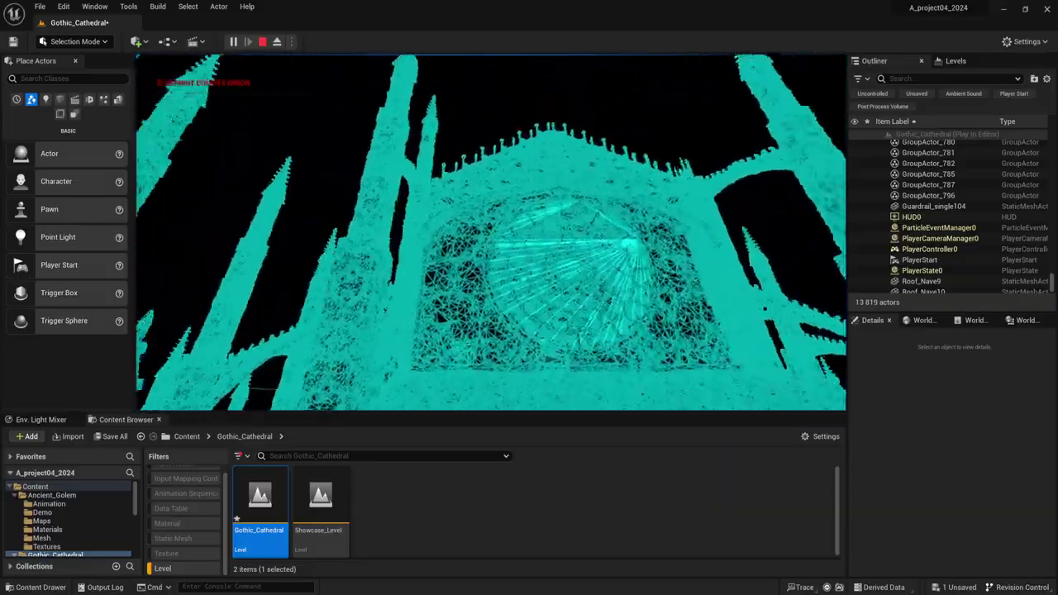
pyautogui.press('w')
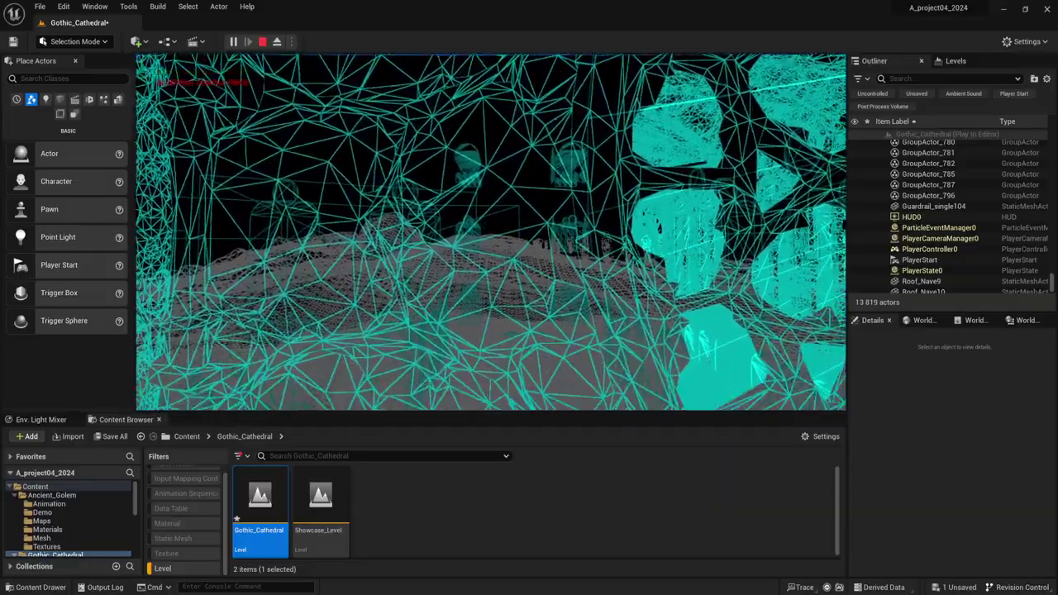
pyautogui.press('w')
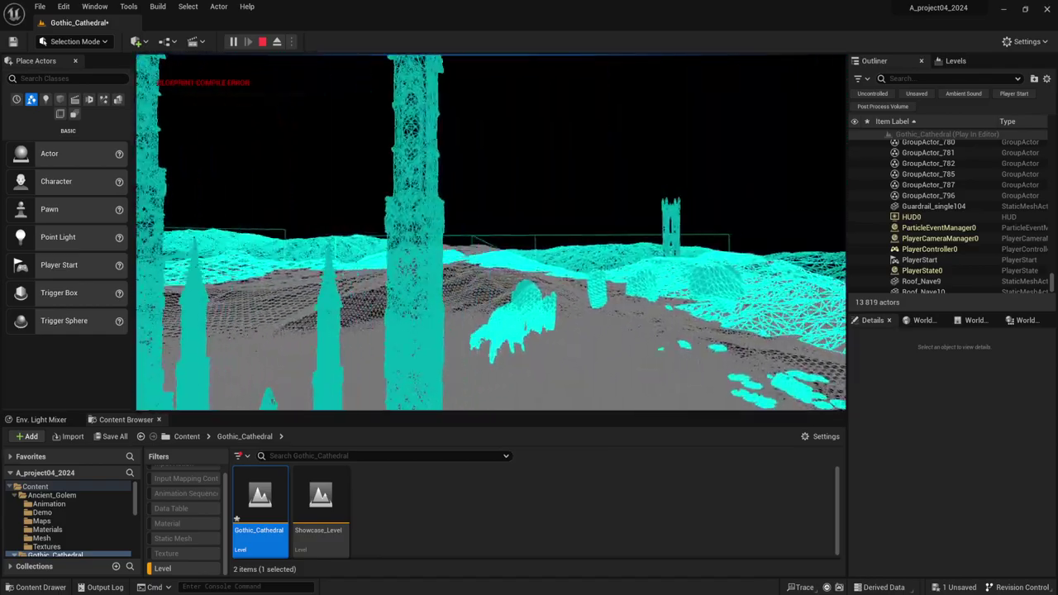
pyautogui.press('w')
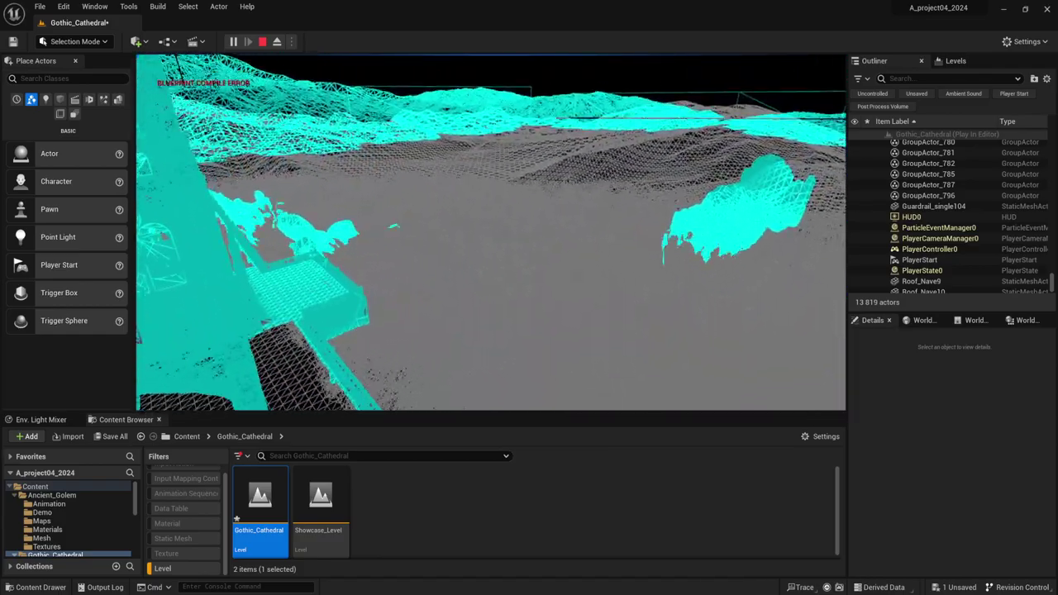
pyautogui.press('w')
pyautogui.press('F3')
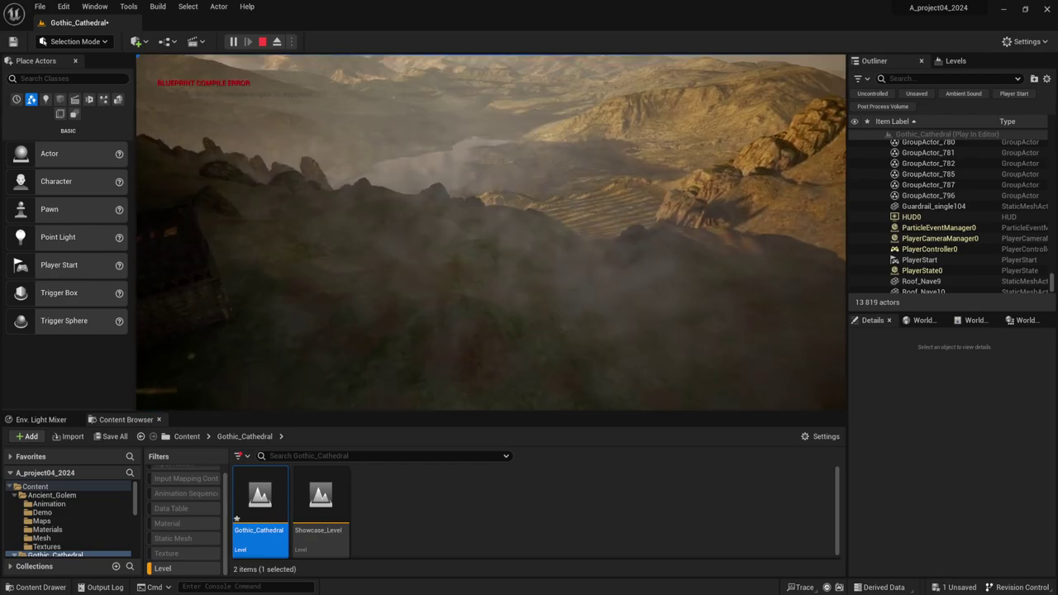
pyautogui.press('w')
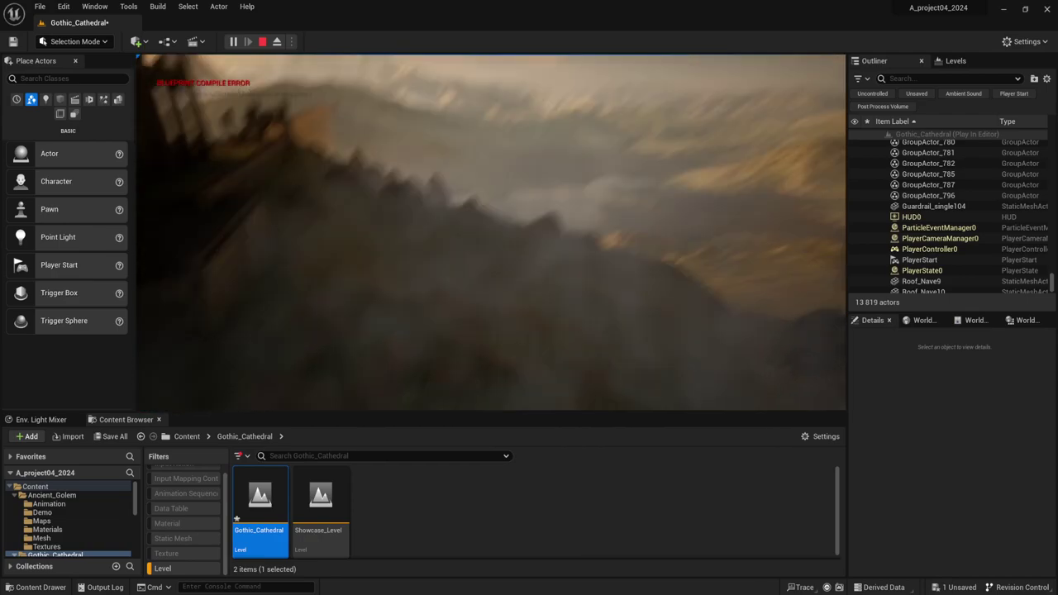
pyautogui.press('Escape')
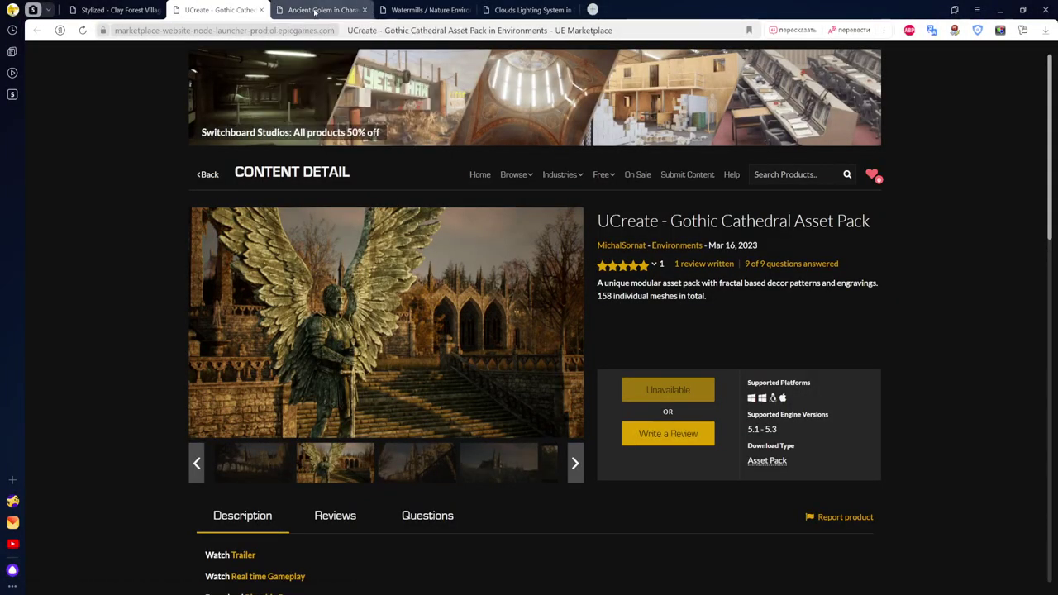
# Step: View the Ancient Golem product gallery fullscreen, stepping through four more images before exiting
pyautogui.click(315, 12)
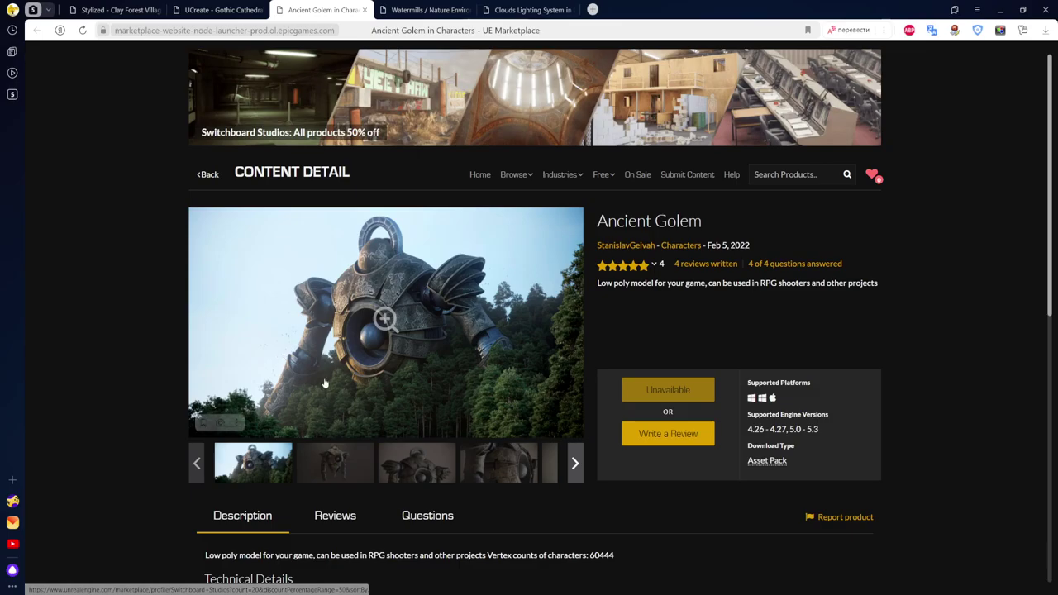
pyautogui.click(333, 469)
pyautogui.click(366, 413)
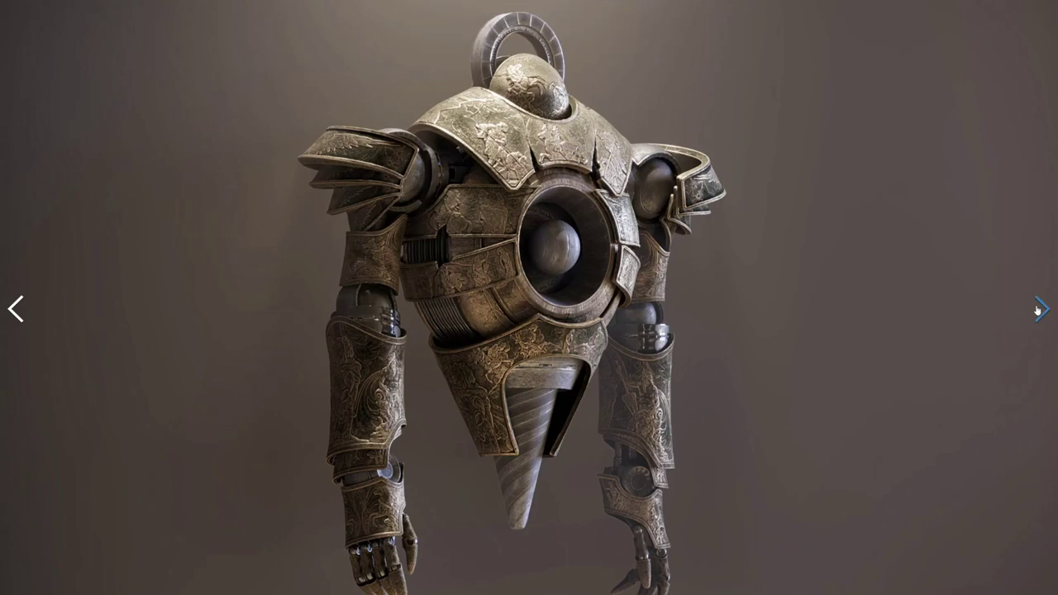
pyautogui.click(1038, 309)
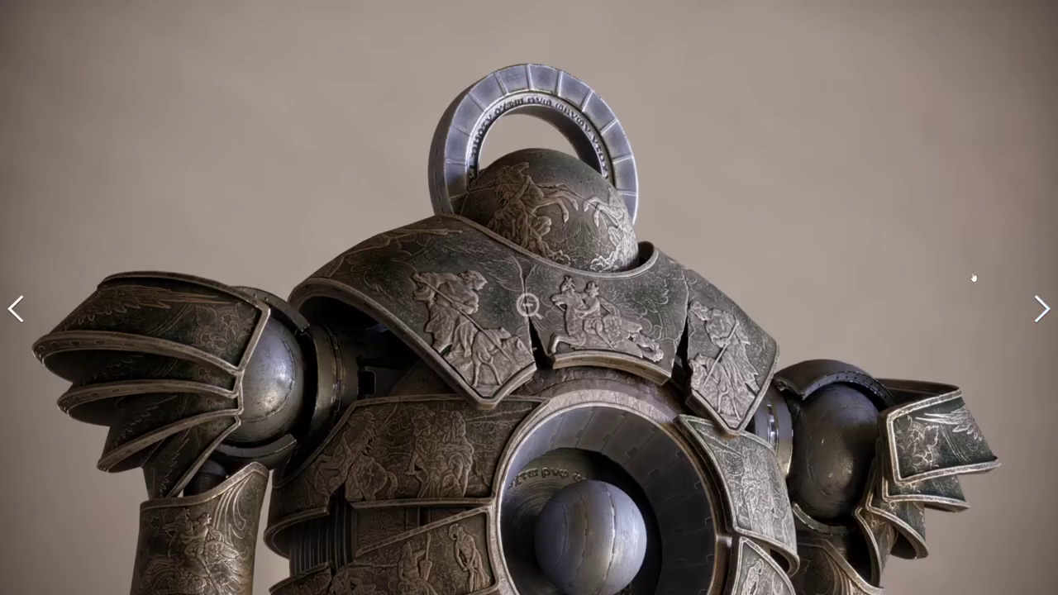
pyautogui.click(1045, 313)
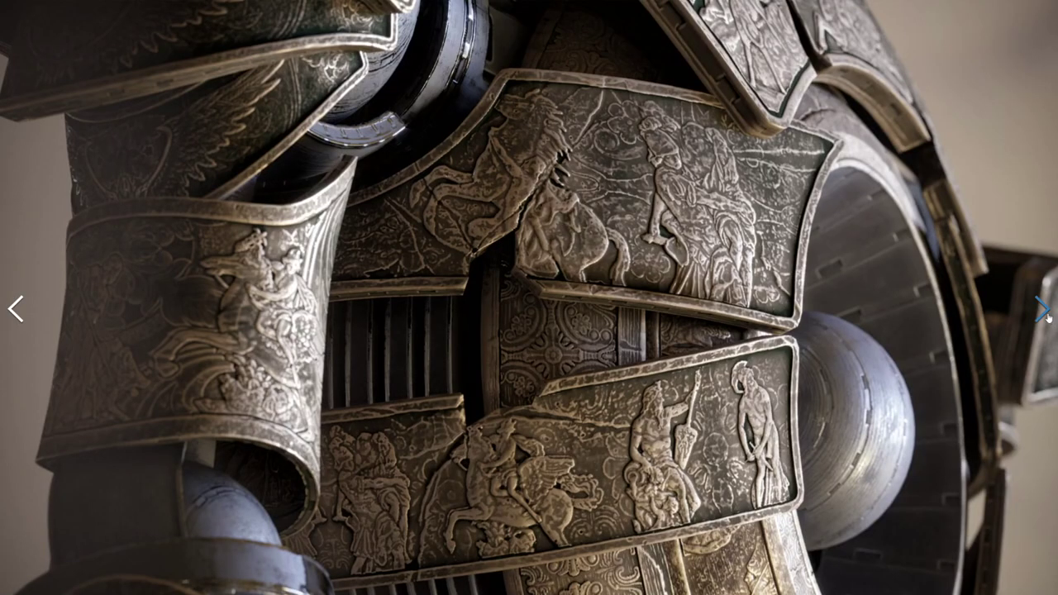
pyautogui.click(1046, 316)
pyautogui.click(1046, 316)
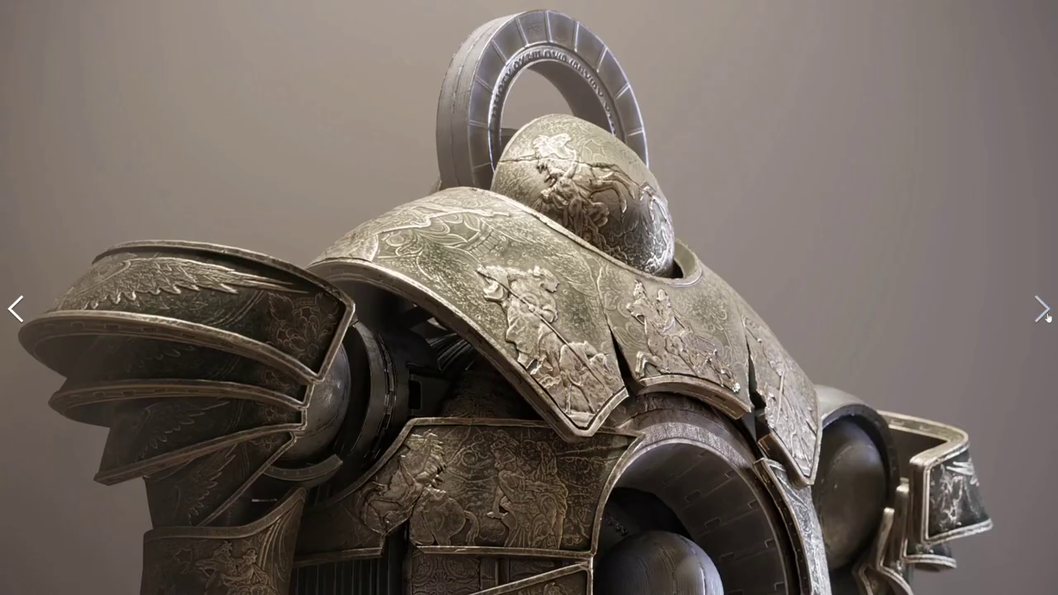
pyautogui.press('Escape')
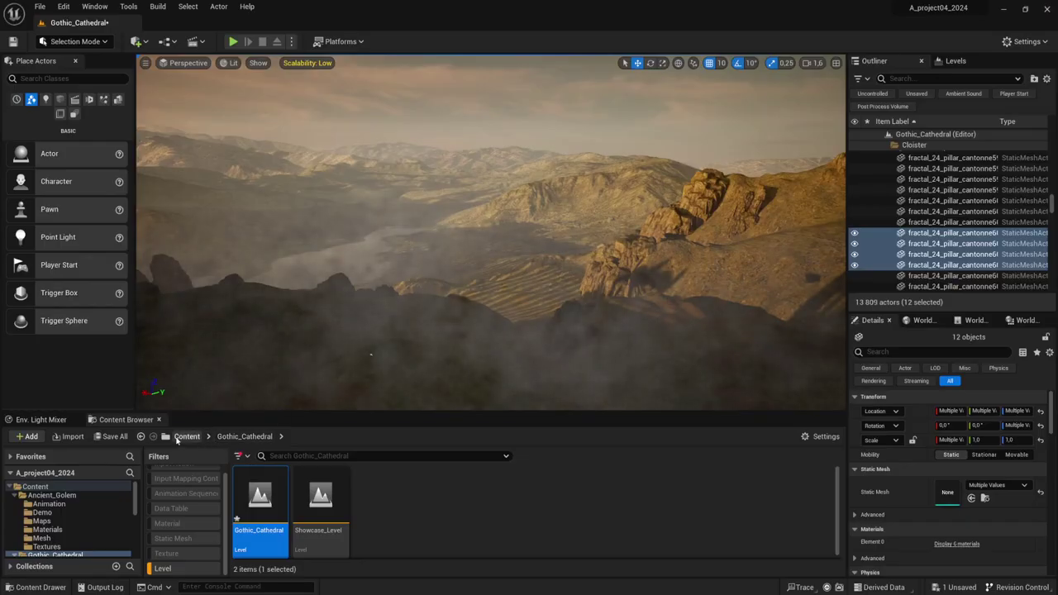
# Step: Open the Ancient_Golem level from Content > Ancient_Golem > Maps, saving Gothic_Cathedral first
pyautogui.click(185, 436)
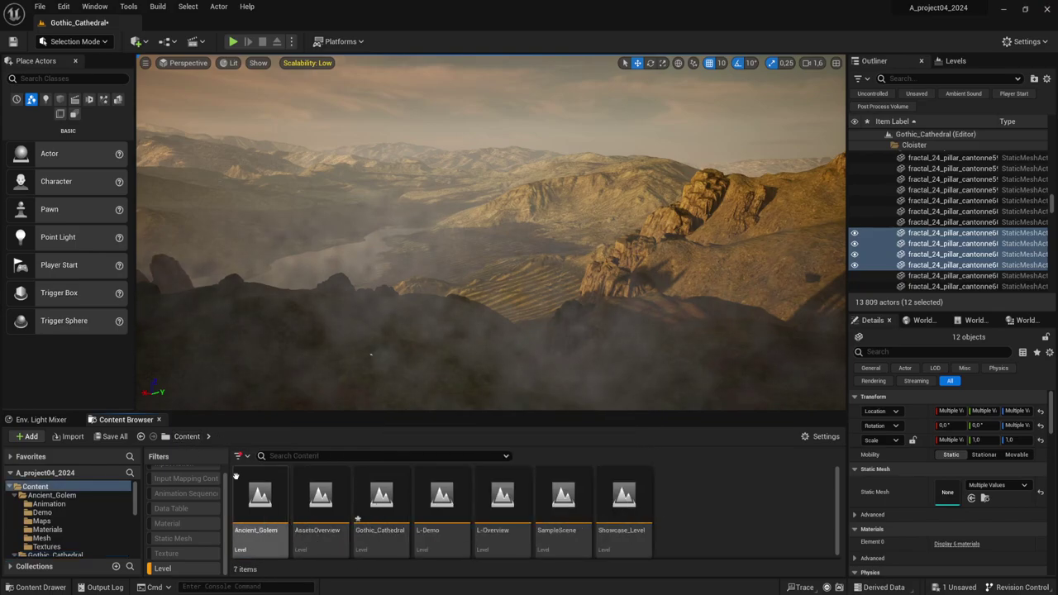
pyautogui.click(163, 568)
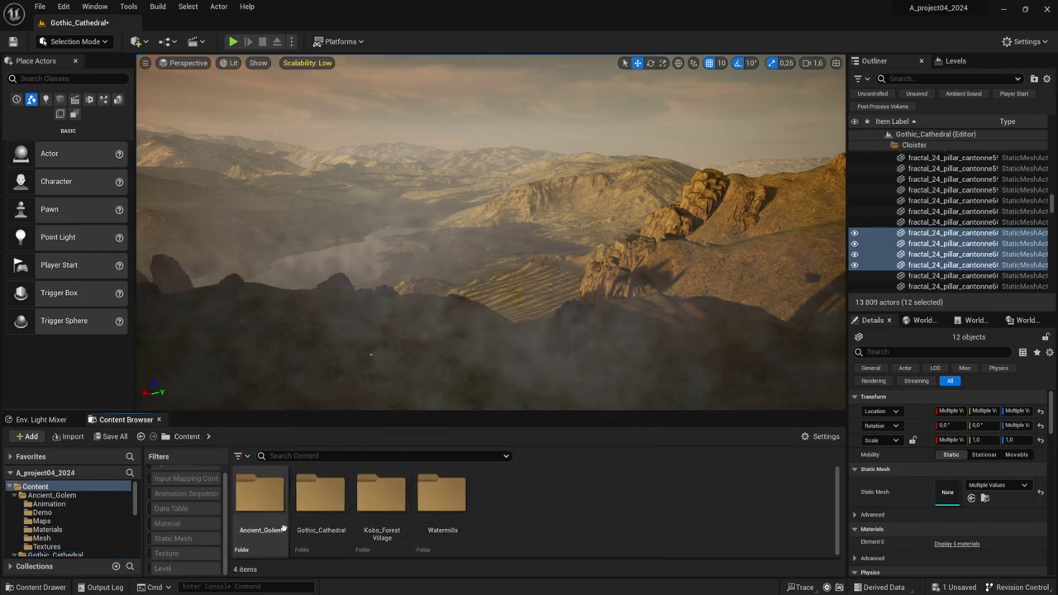
pyautogui.click(246, 510)
pyautogui.doubleClick(246, 509)
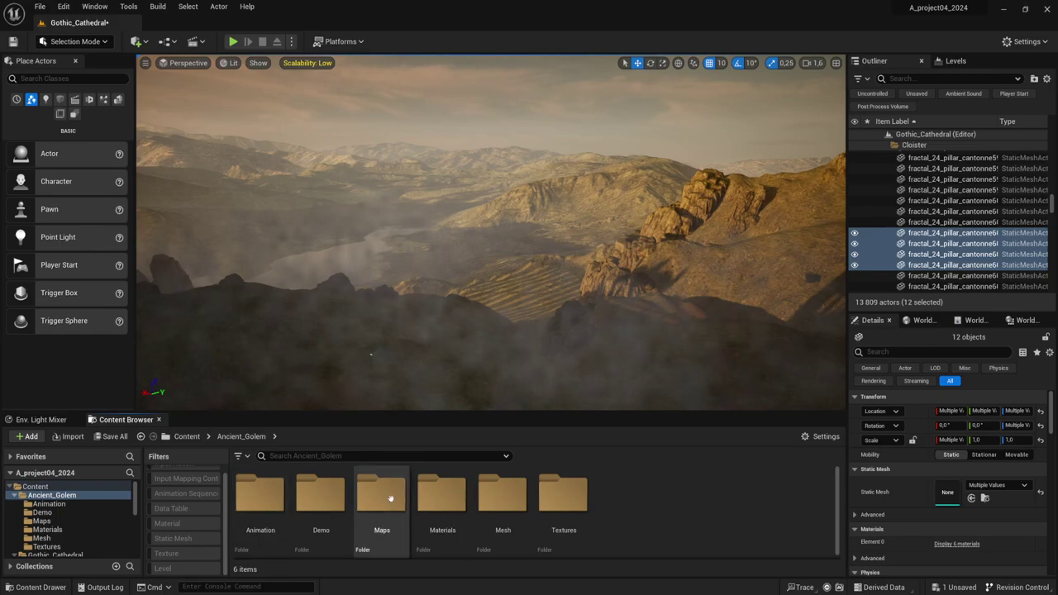
pyautogui.doubleClick(380, 496)
pyautogui.doubleClick(259, 500)
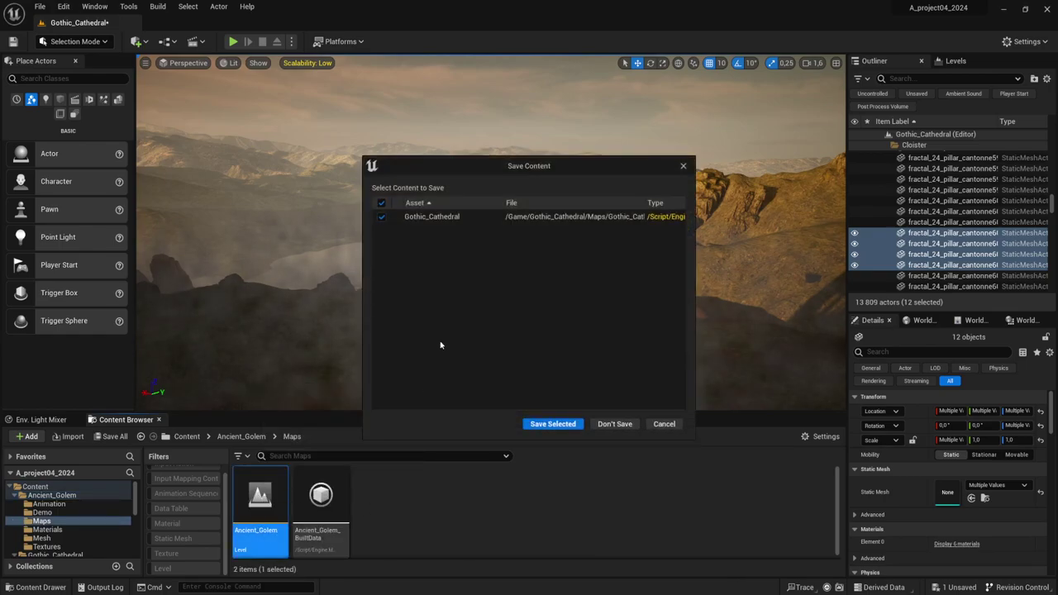
pyautogui.click(558, 424)
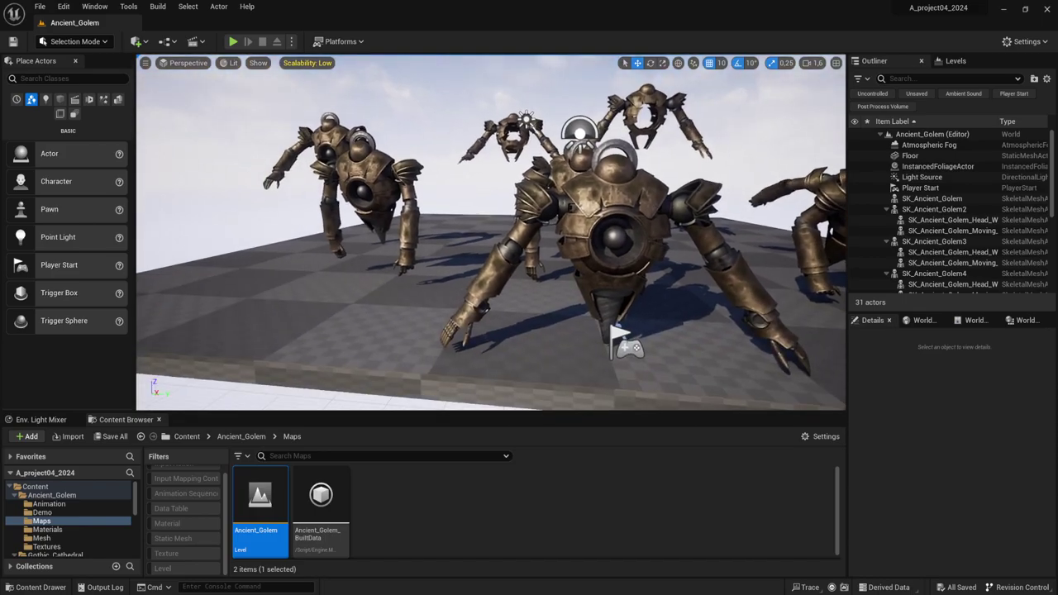
# Step: Play the Ancient_Golem level, then stop and fly the camera down close to the golems
pyautogui.moveTo(490, 232)
pyautogui.mouseDown(button='right')
pyautogui.moveTo(430, 232)
pyautogui.moveTo(513, 231)
pyautogui.mouseUp(button='right')
pyautogui.click(233, 43)
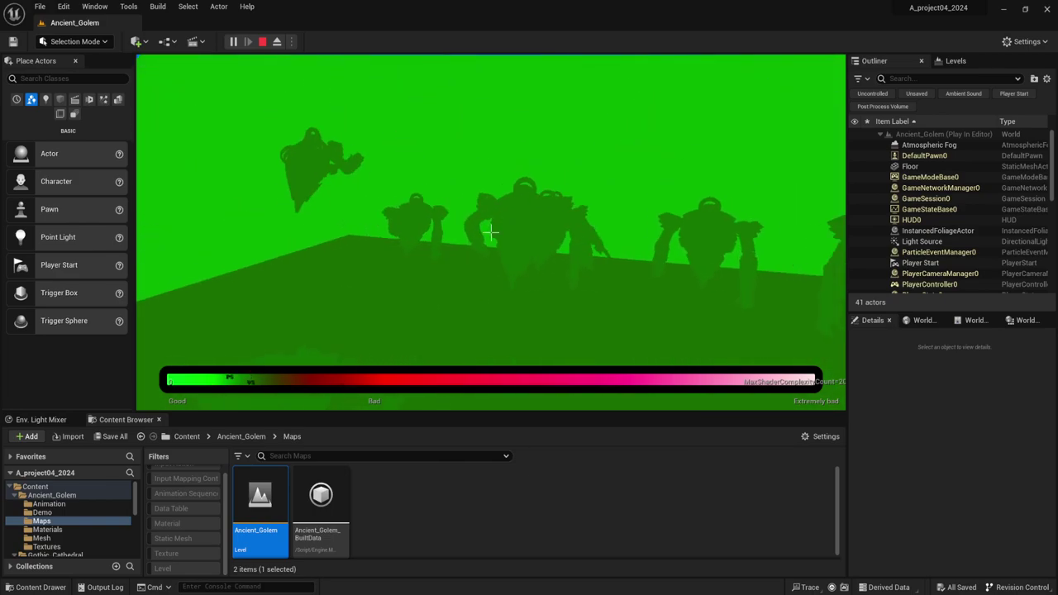
pyautogui.press('Escape')
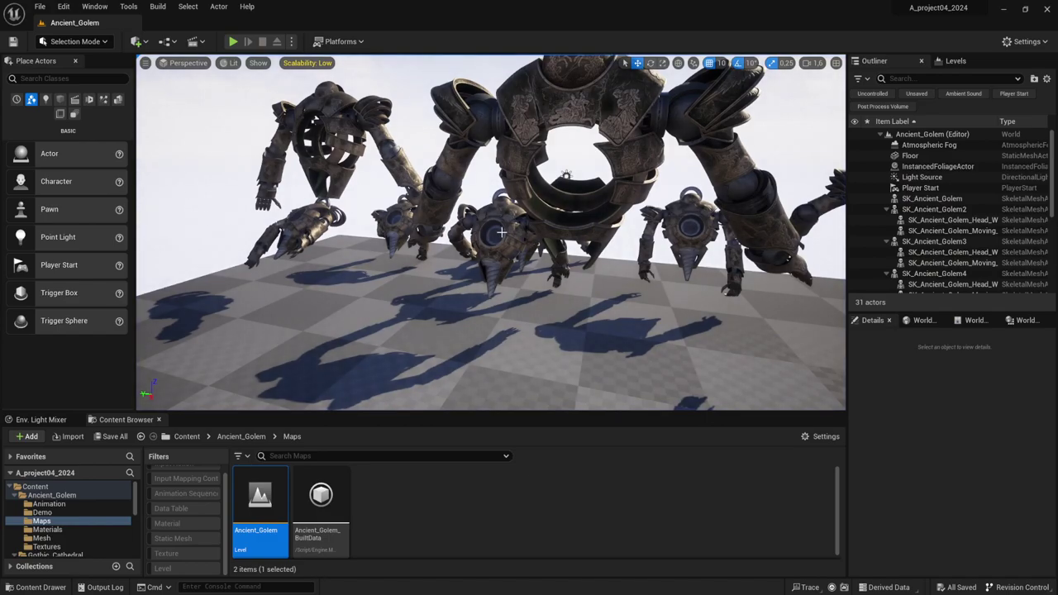
pyautogui.moveTo(598, 183); pyautogui.dragTo(826, 281, button='right')
pyautogui.moveTo(515, 199)
pyautogui.mouseDown(button='right')
pyautogui.moveTo(460, 288)
pyautogui.moveTo(449, 389)
pyautogui.moveTo(438, 248)
pyautogui.moveTo(386, 355)
pyautogui.mouseUp(button='right')
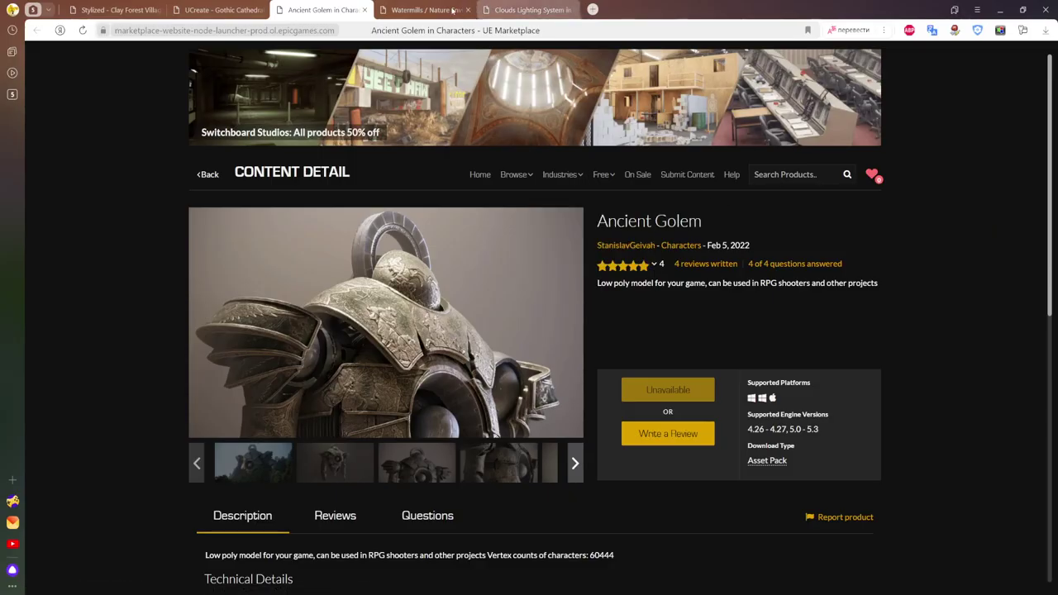
# Step: Open the Watermills page and step through four preview images in the full-screen viewer
pyautogui.click(431, 12)
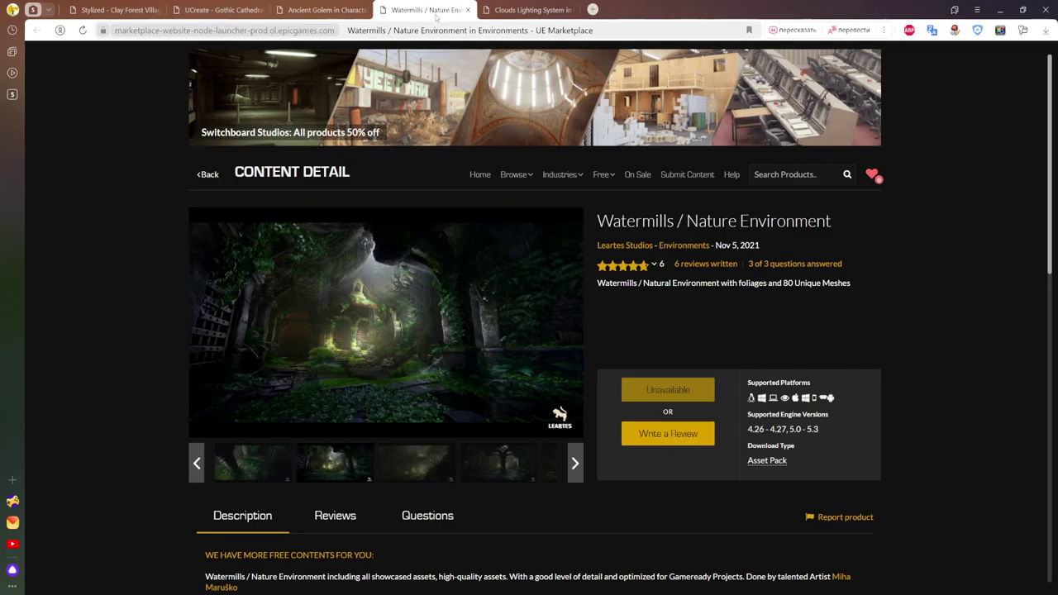
pyautogui.click(385, 321)
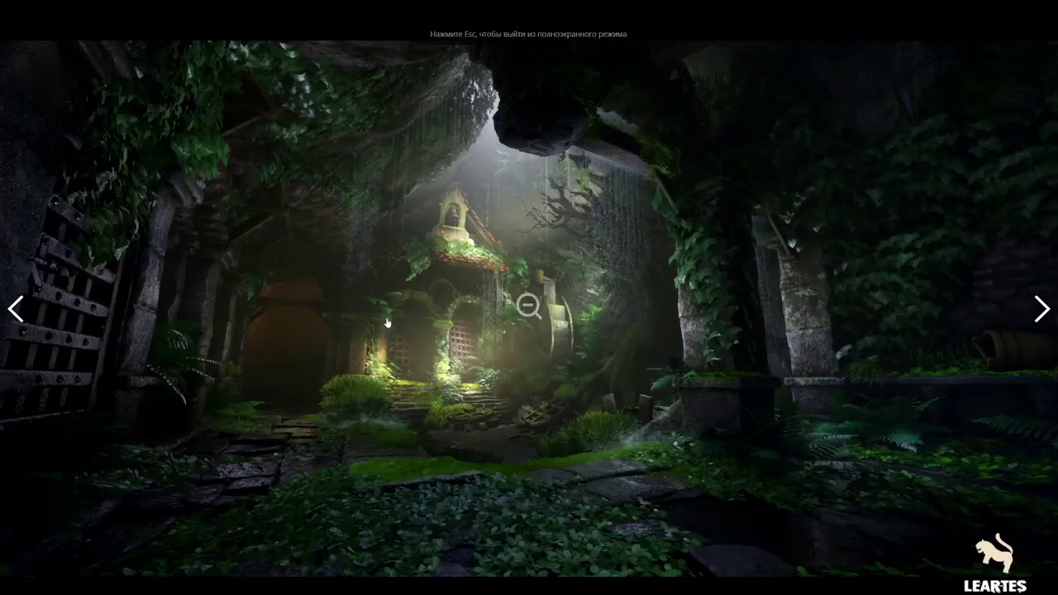
pyautogui.click(1028, 311)
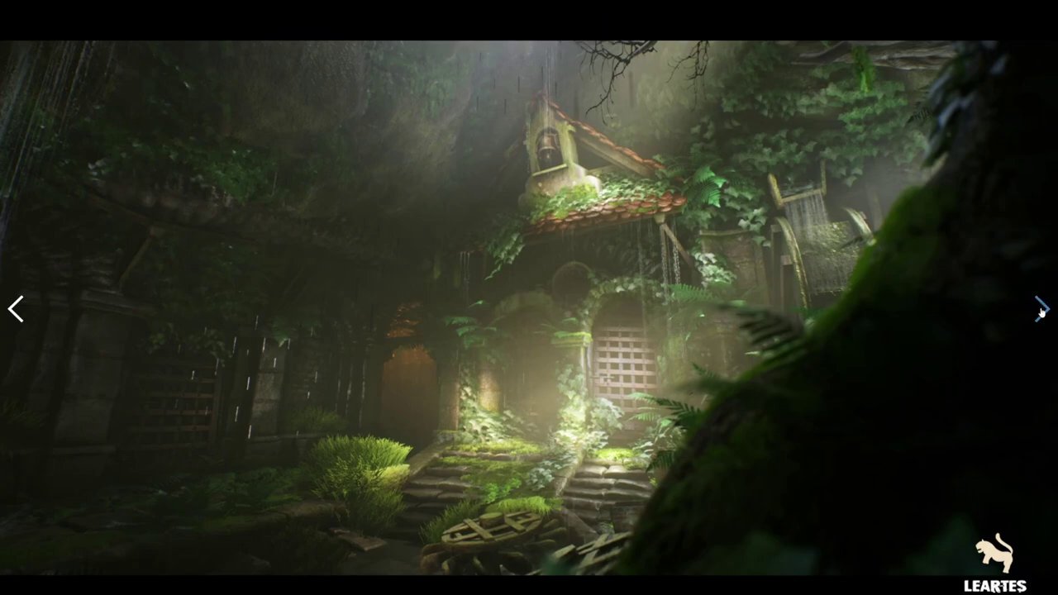
pyautogui.click(1040, 311)
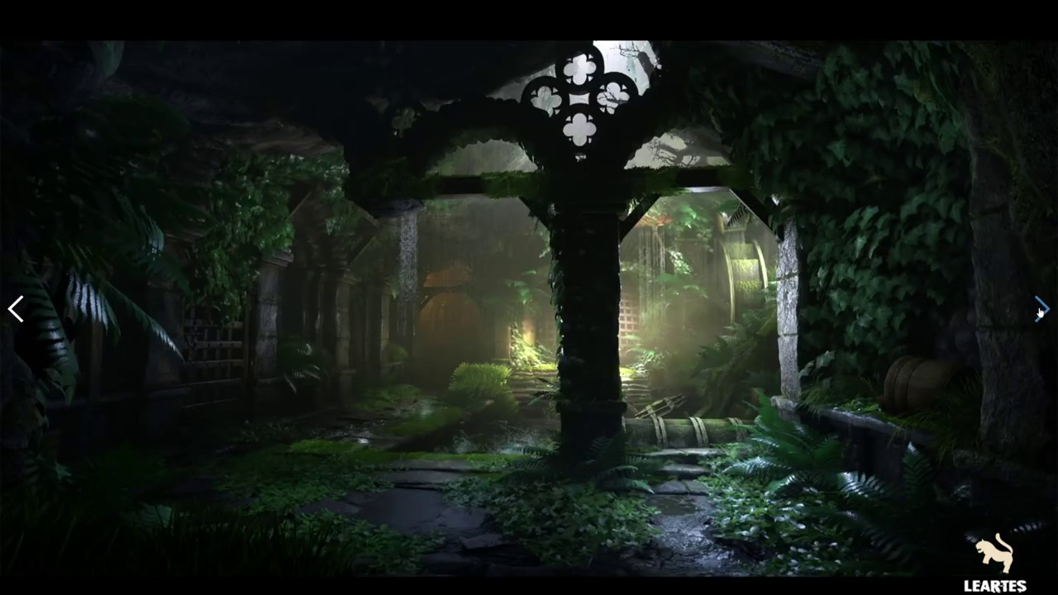
pyautogui.click(1041, 311)
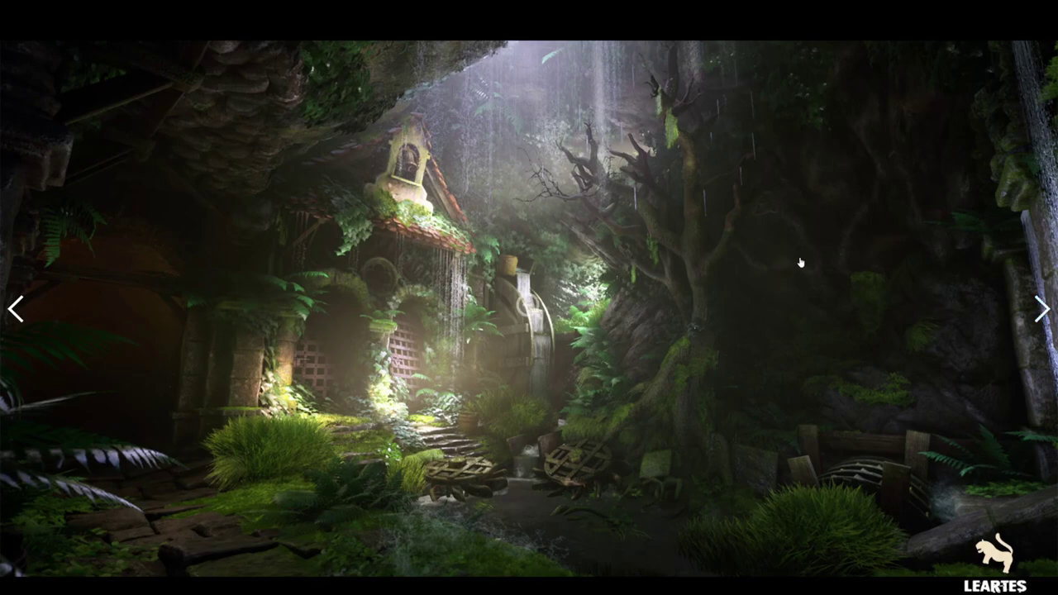
pyautogui.click(1040, 311)
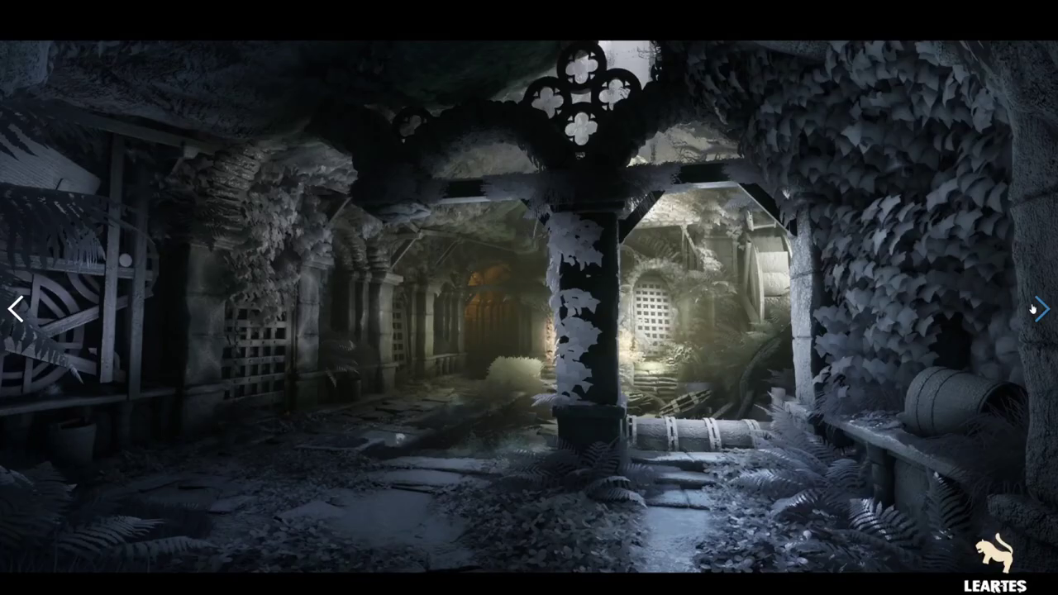
pyautogui.click(528, 306)
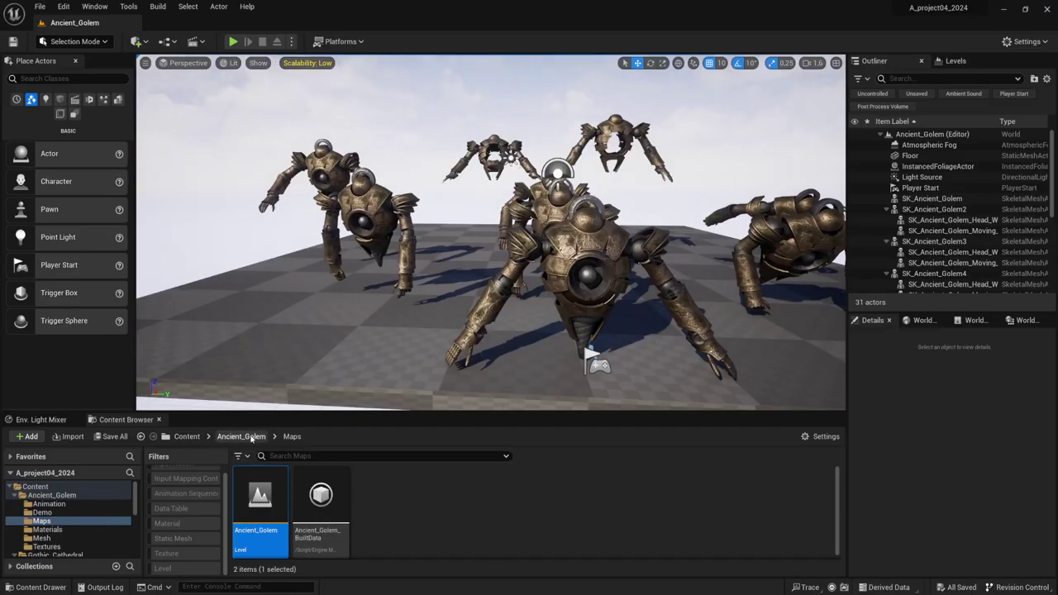
# Step: Go to Content > Watermills > Levels and open AssetsOverview, then the SampleScene level
pyautogui.click(252, 438)
pyautogui.click(187, 436)
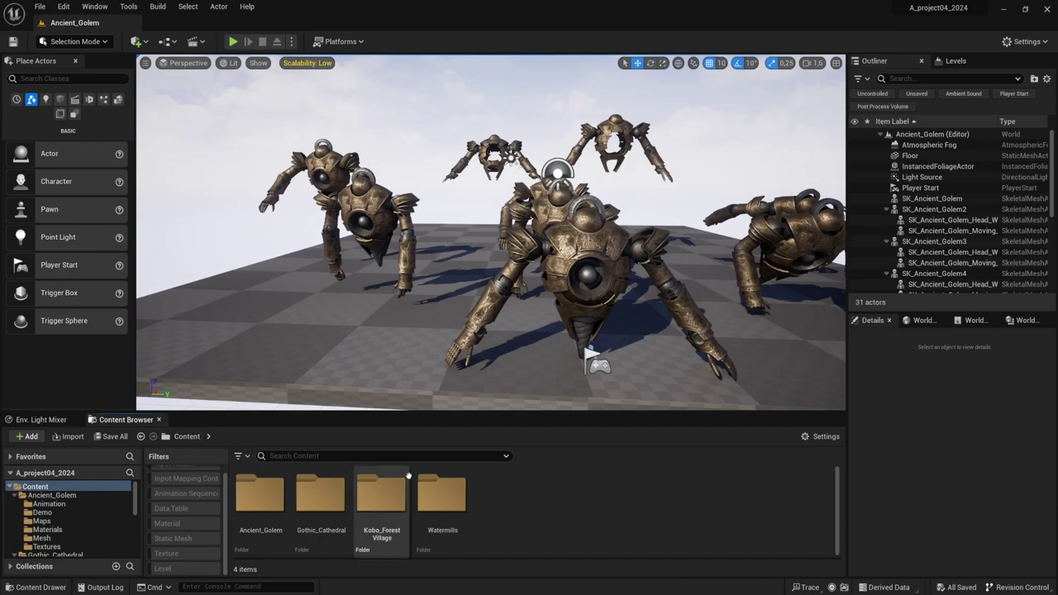
pyautogui.doubleClick(442, 494)
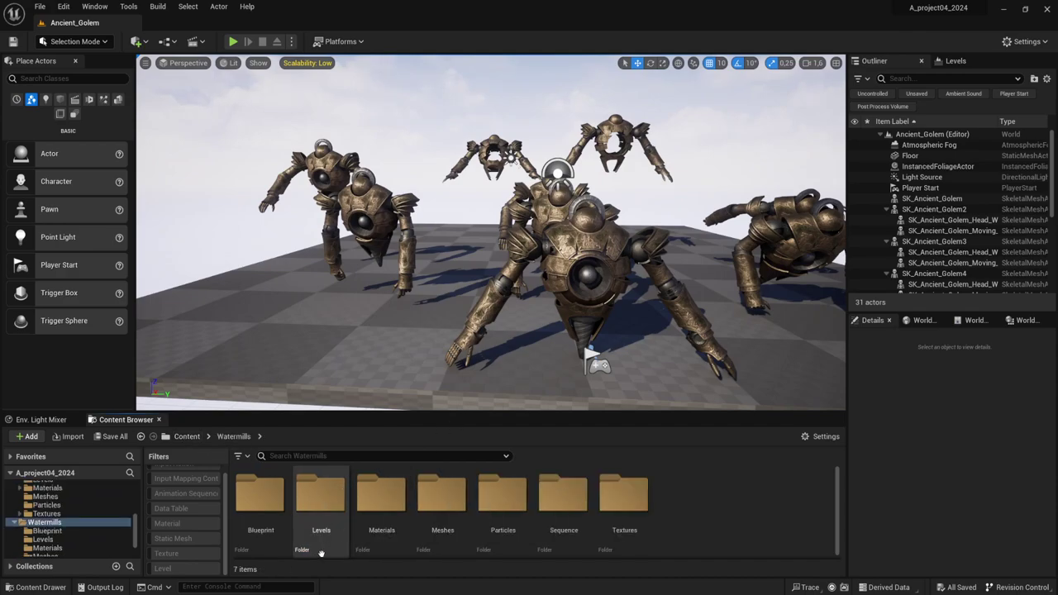
pyautogui.click(311, 516)
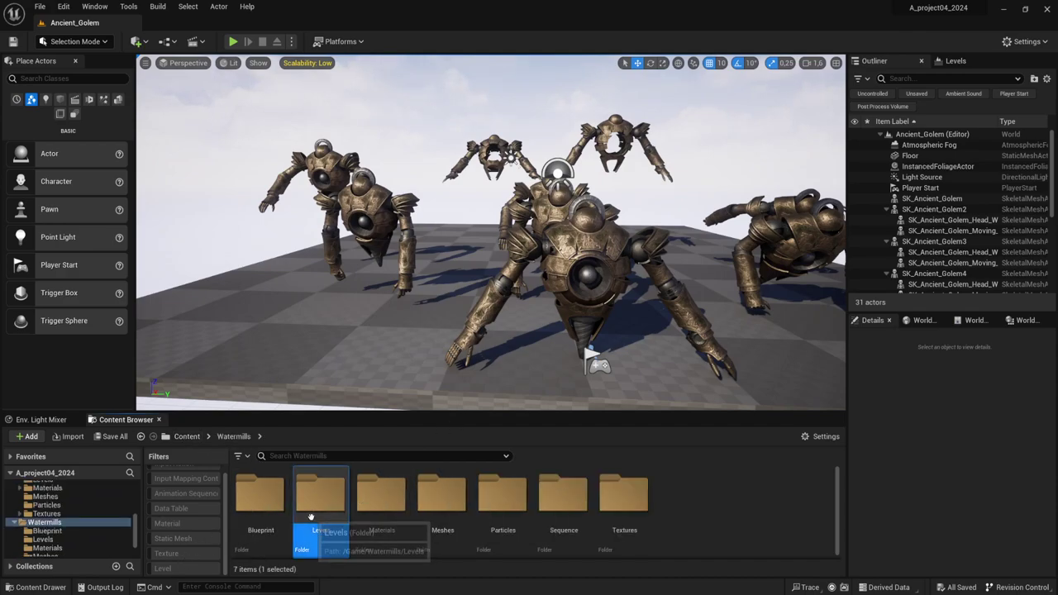
pyautogui.doubleClick(311, 517)
pyautogui.doubleClick(260, 500)
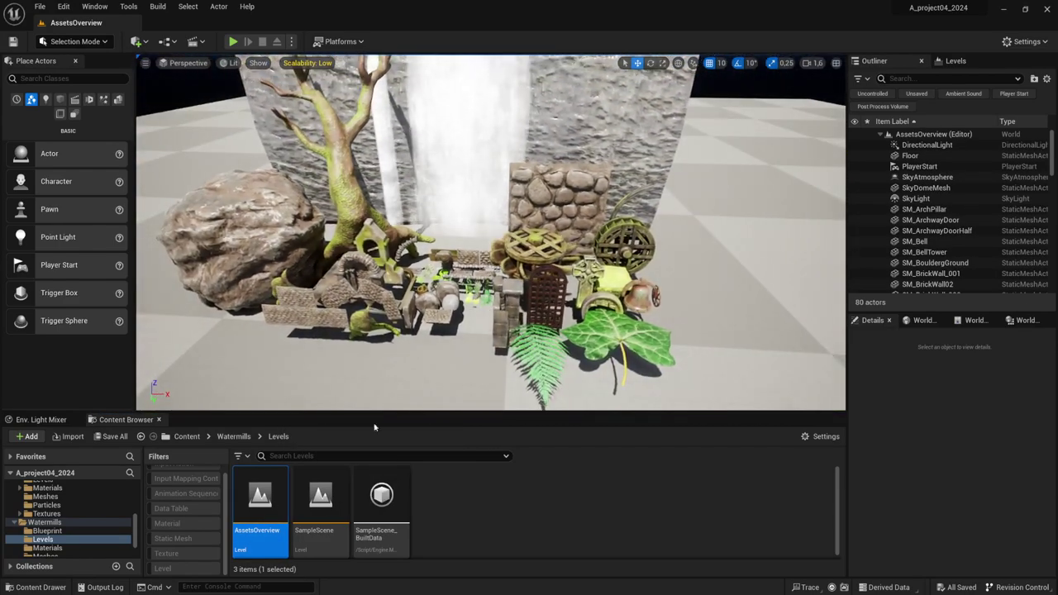
pyautogui.click(310, 496)
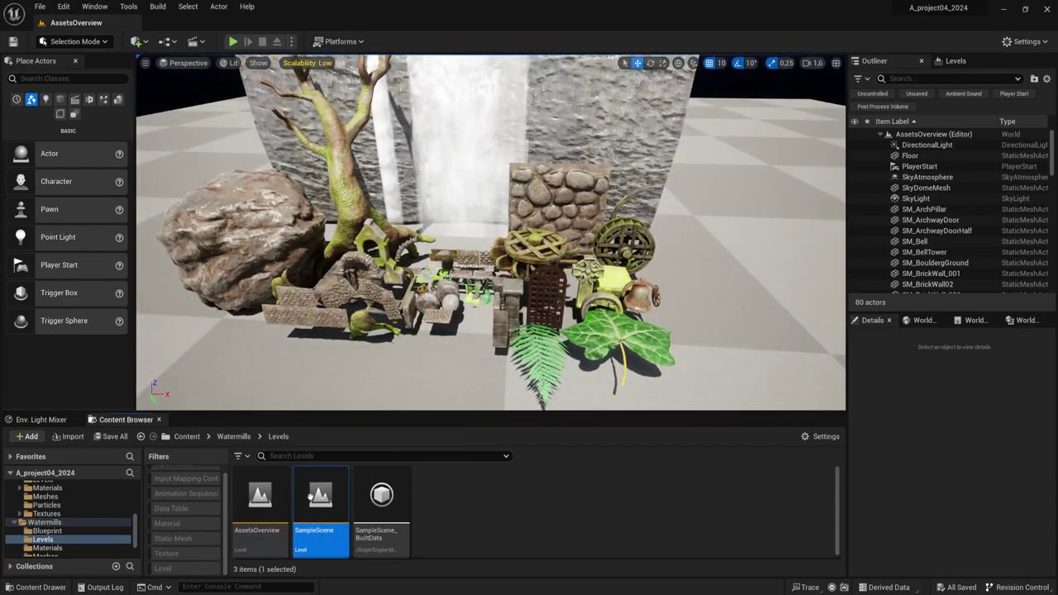
pyautogui.doubleClick(309, 496)
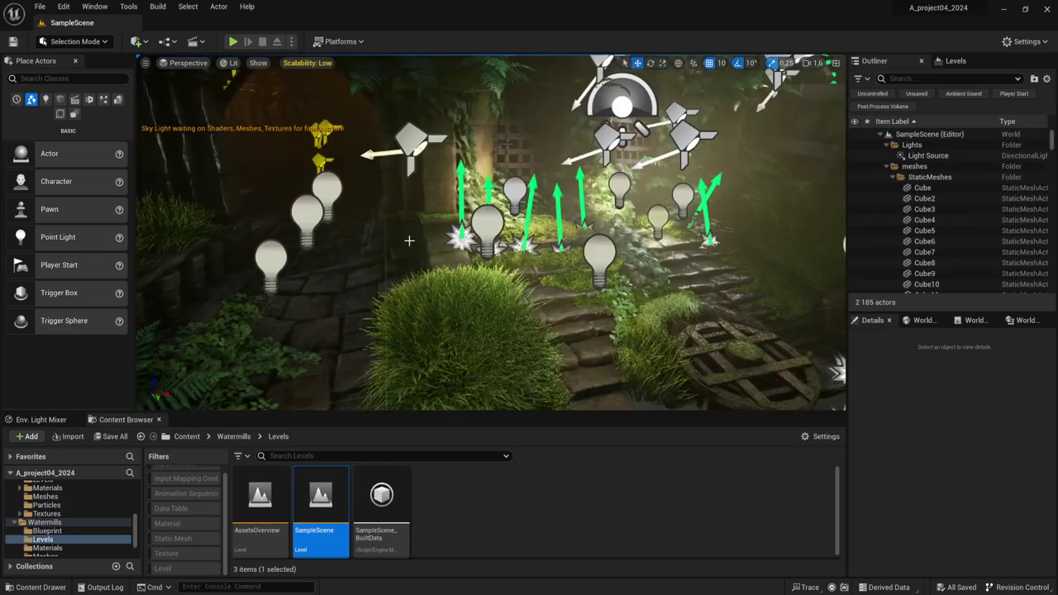
pyautogui.moveTo(409, 240)
pyautogui.mouseDown(button='right')
pyautogui.moveTo(430, 248)
pyautogui.moveTo(241, 8)
pyautogui.mouseUp(button='right')
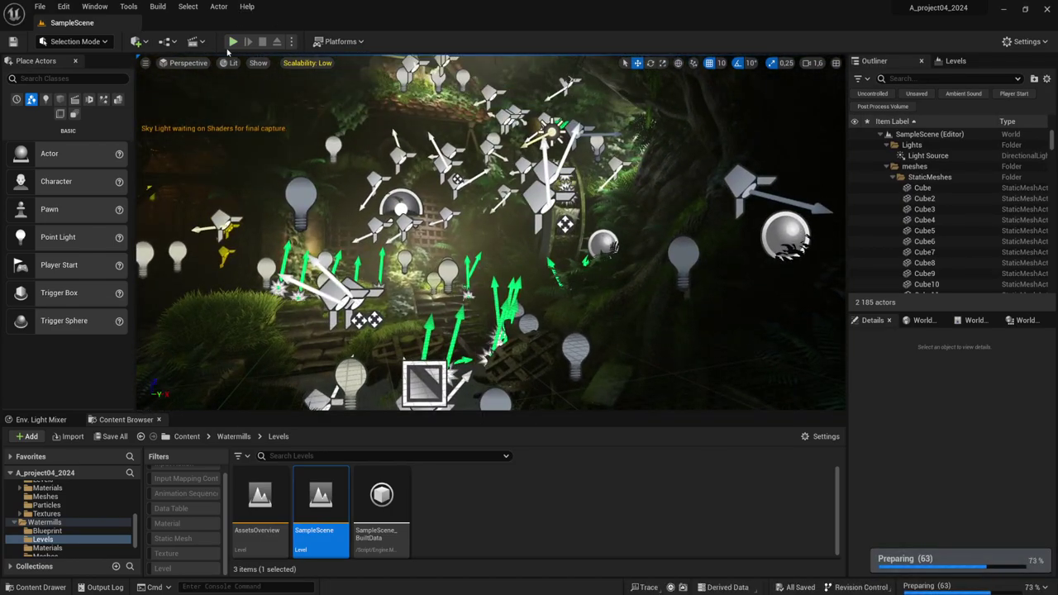
pyautogui.click(232, 44)
pyautogui.click(439, 177)
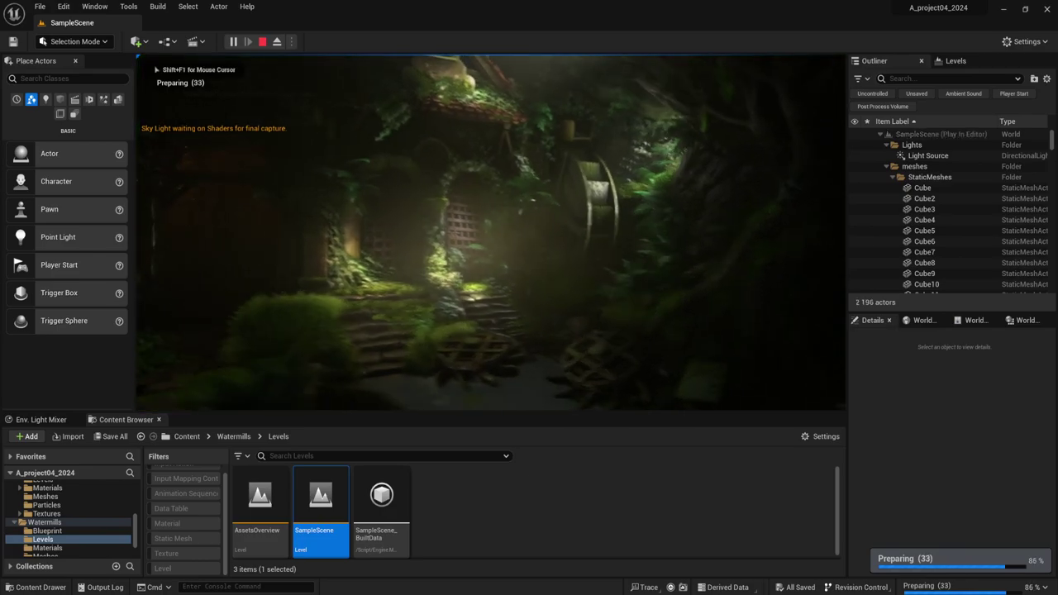
pyautogui.press('w')
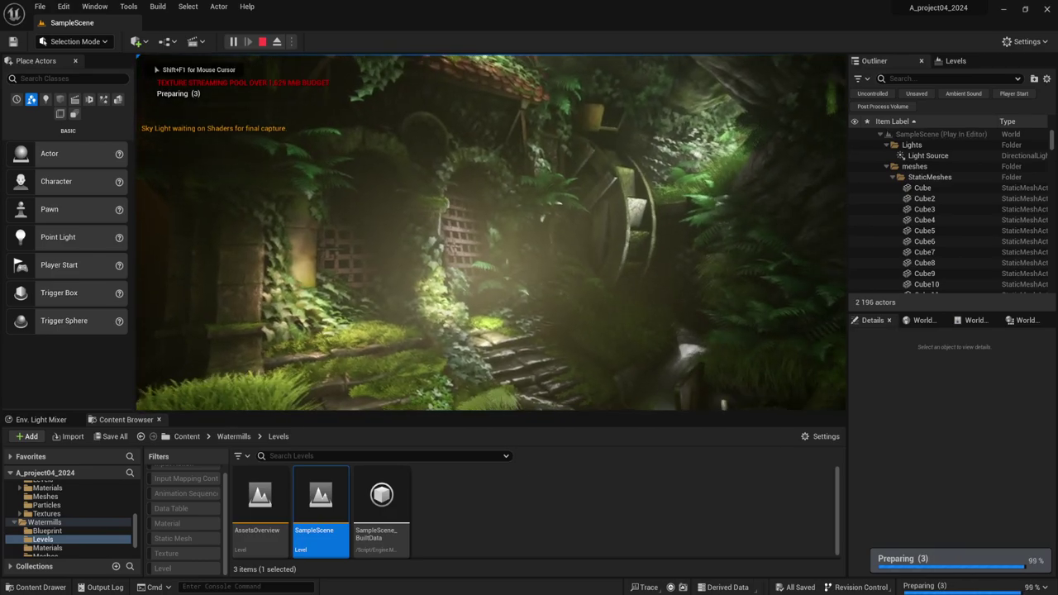
pyautogui.press('w')
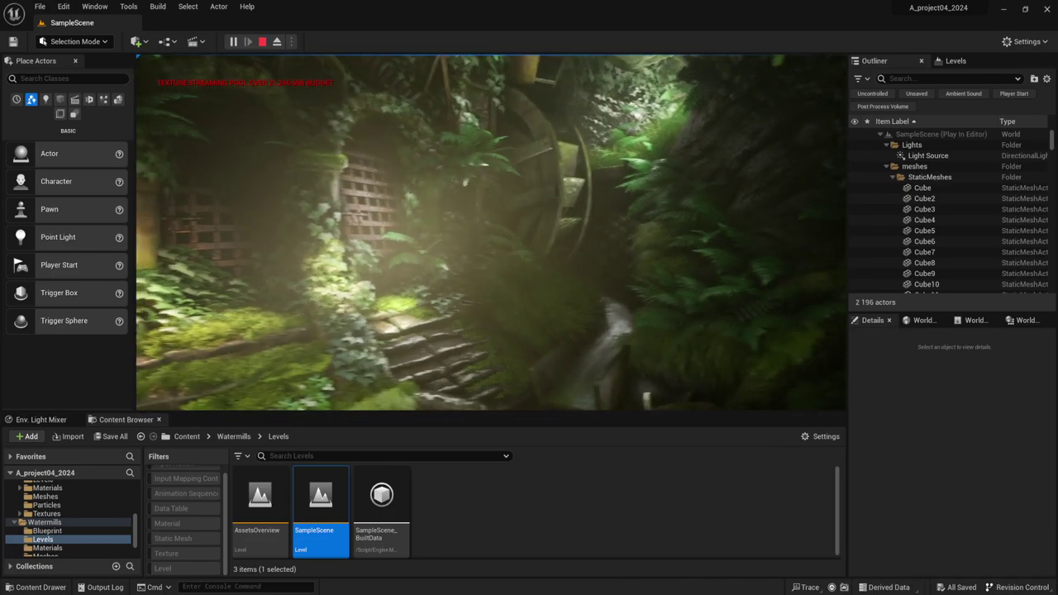
pyautogui.press('w')
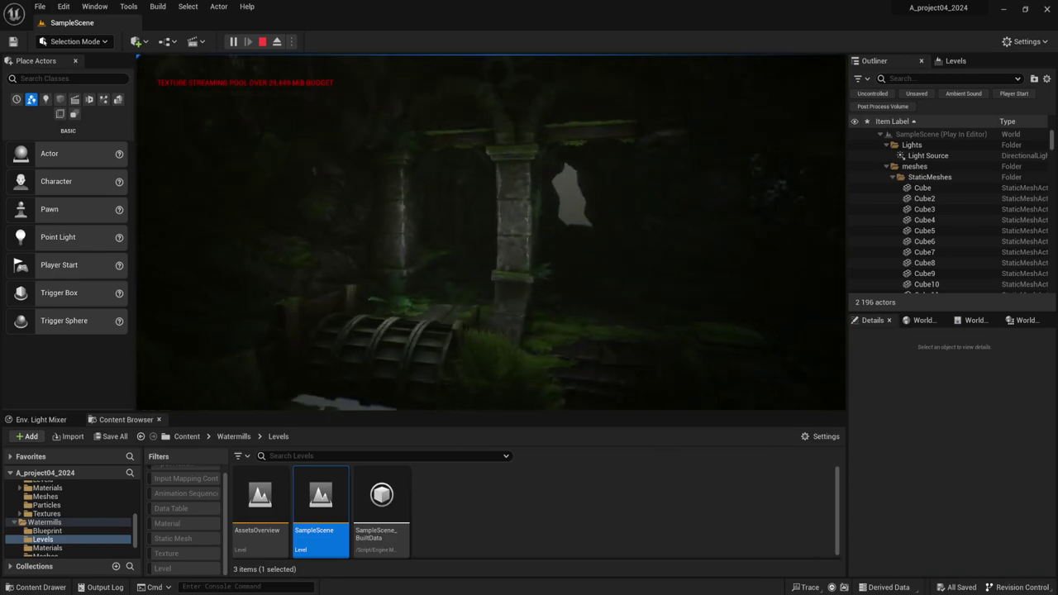
pyautogui.press('w')
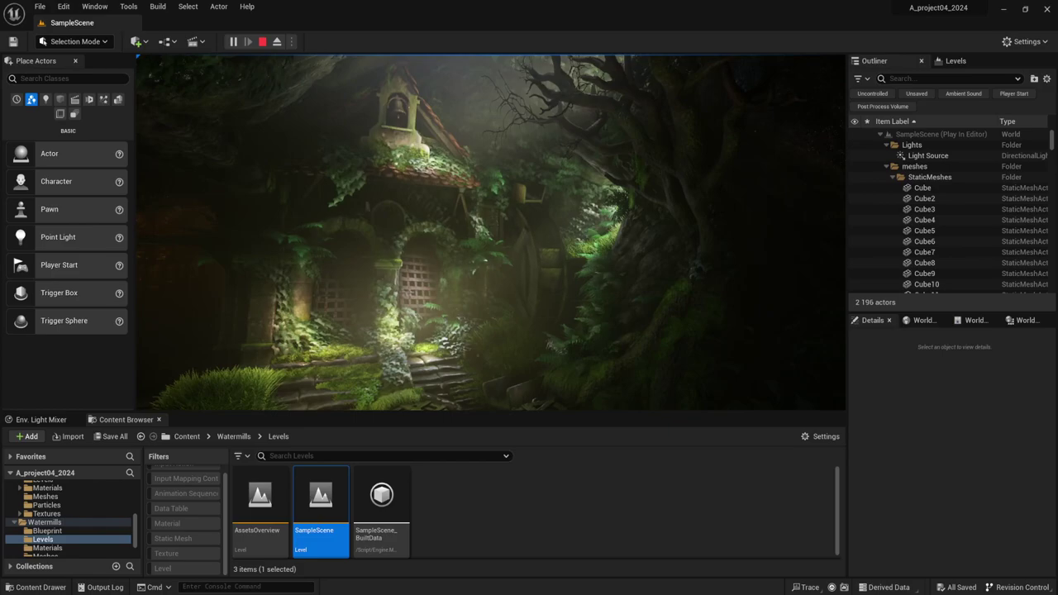
pyautogui.press('F5')
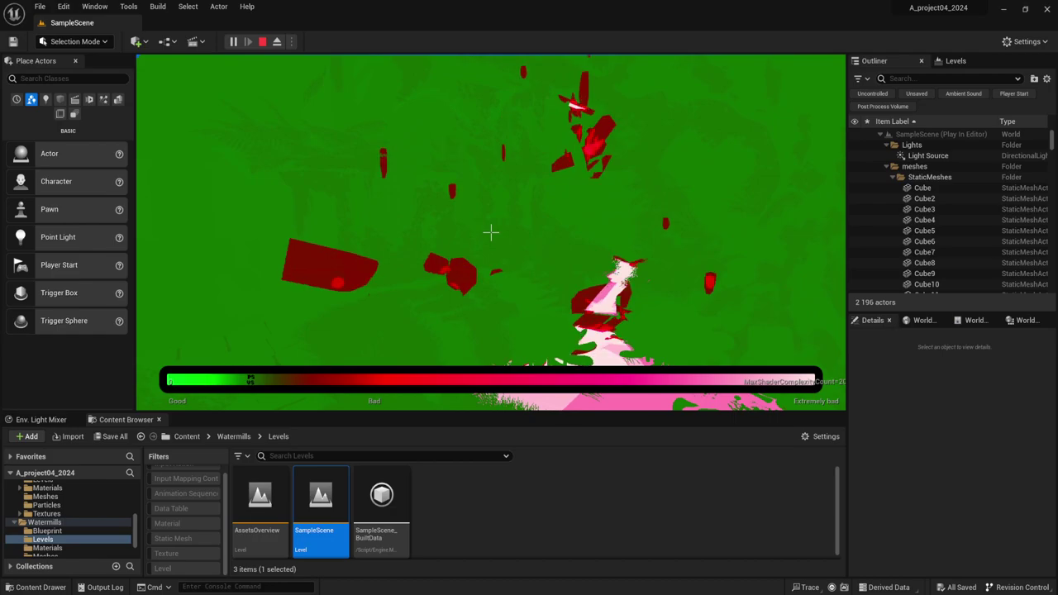
pyautogui.press('Escape')
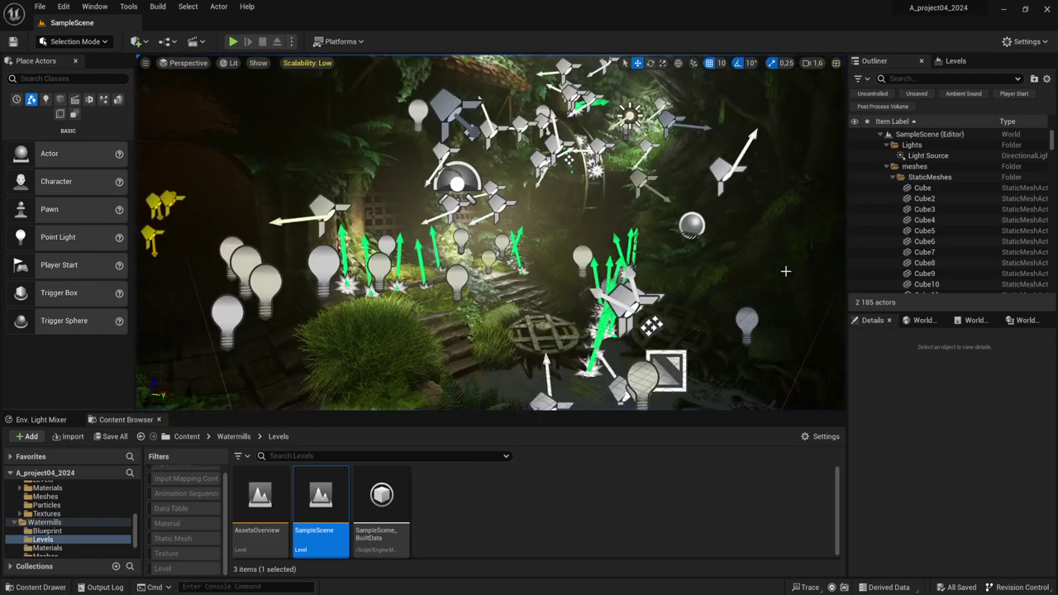
# Step: Review the Details of PointLight24 and PointLight34, then bring up the view-mode list
pyautogui.click(457, 277)
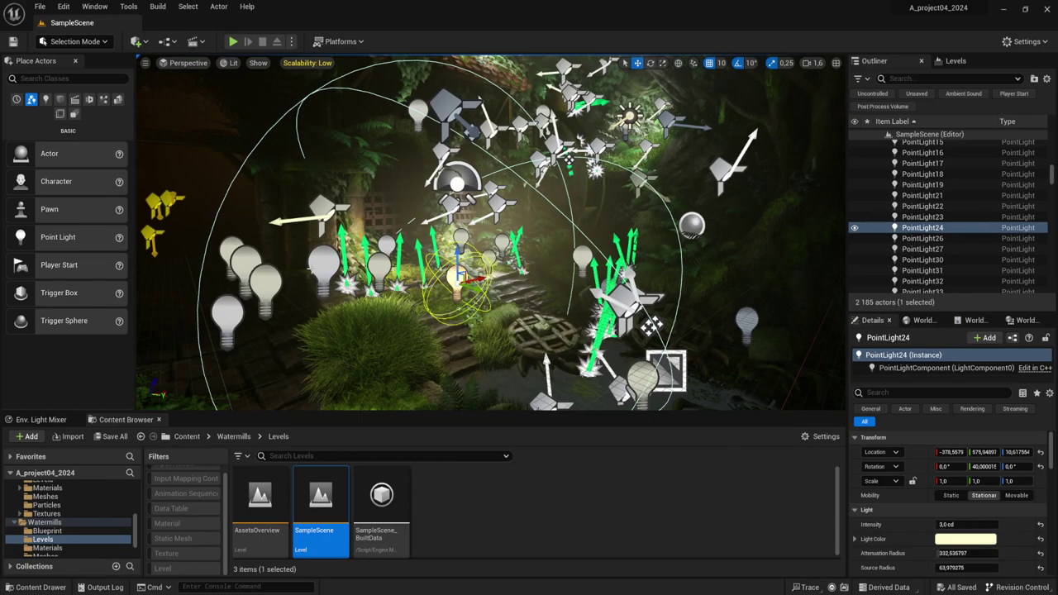
pyautogui.click(266, 283)
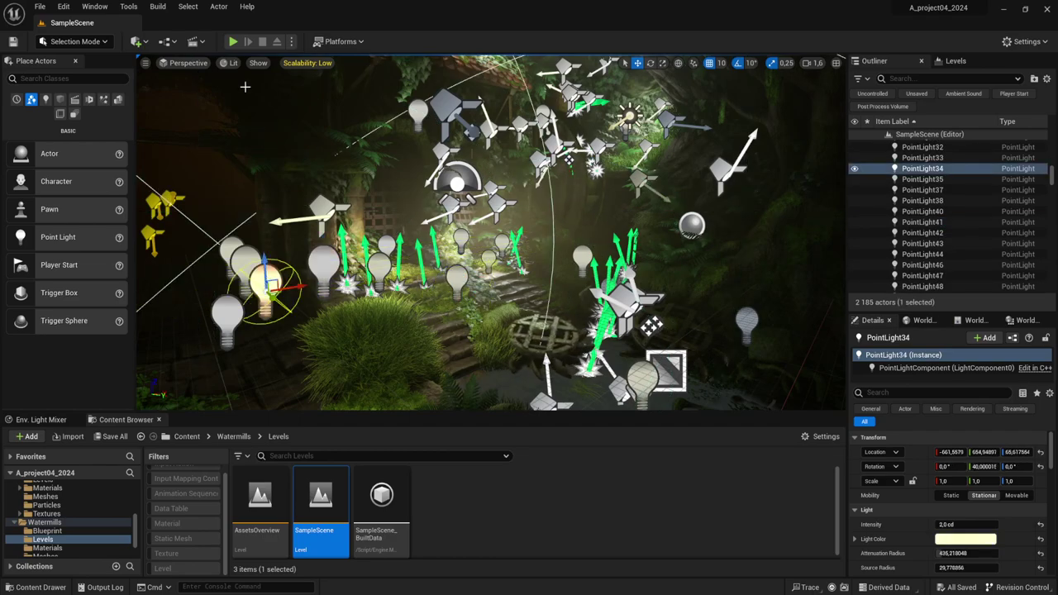
pyautogui.click(233, 64)
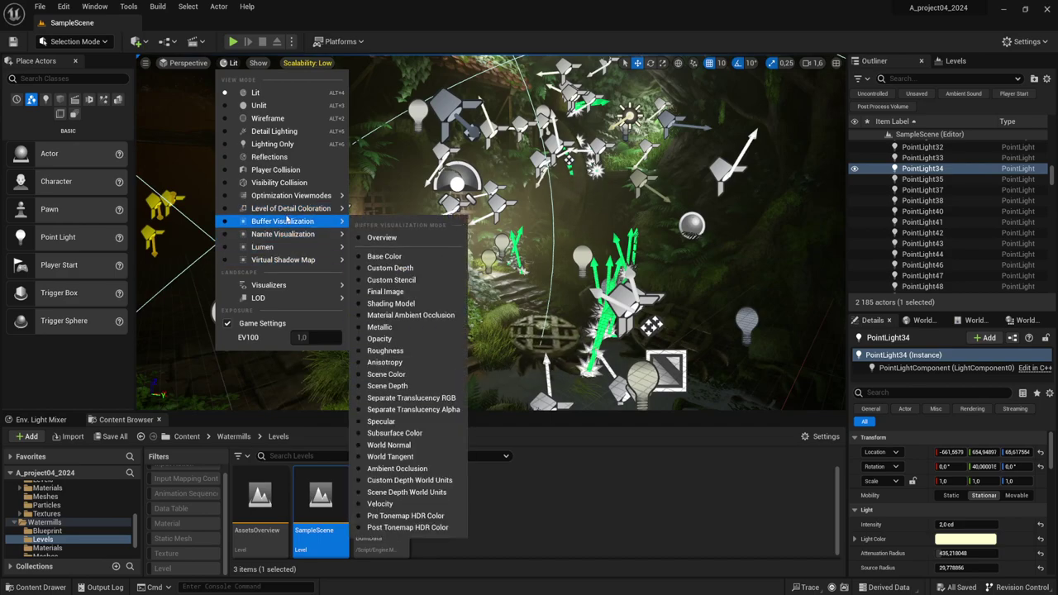
# Step: Switch the viewport to Nanite Visualization > Overview and orbit the camera
pyautogui.moveTo(281, 209)
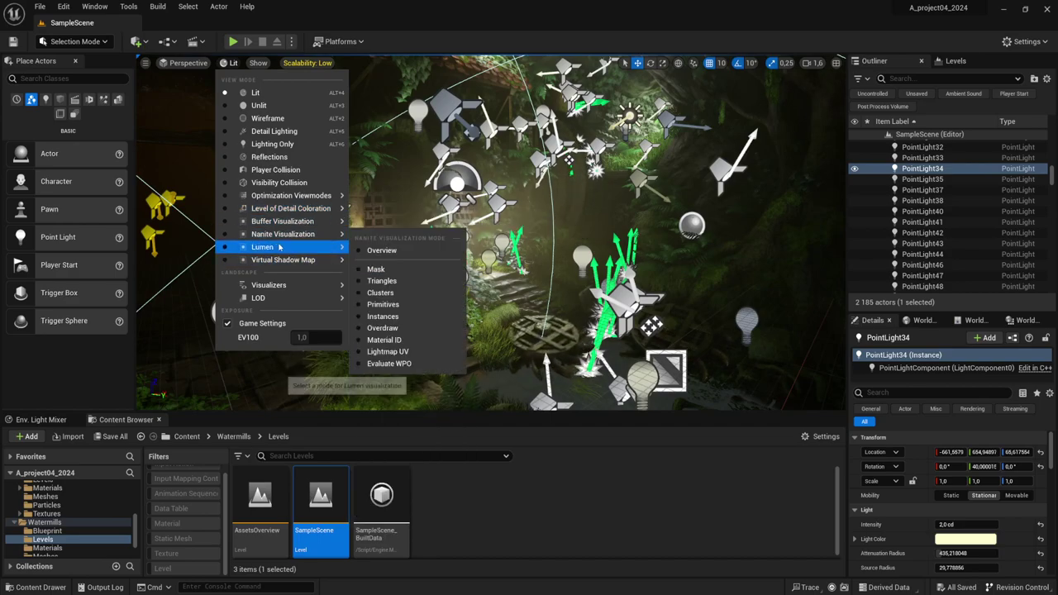
pyautogui.moveTo(287, 236)
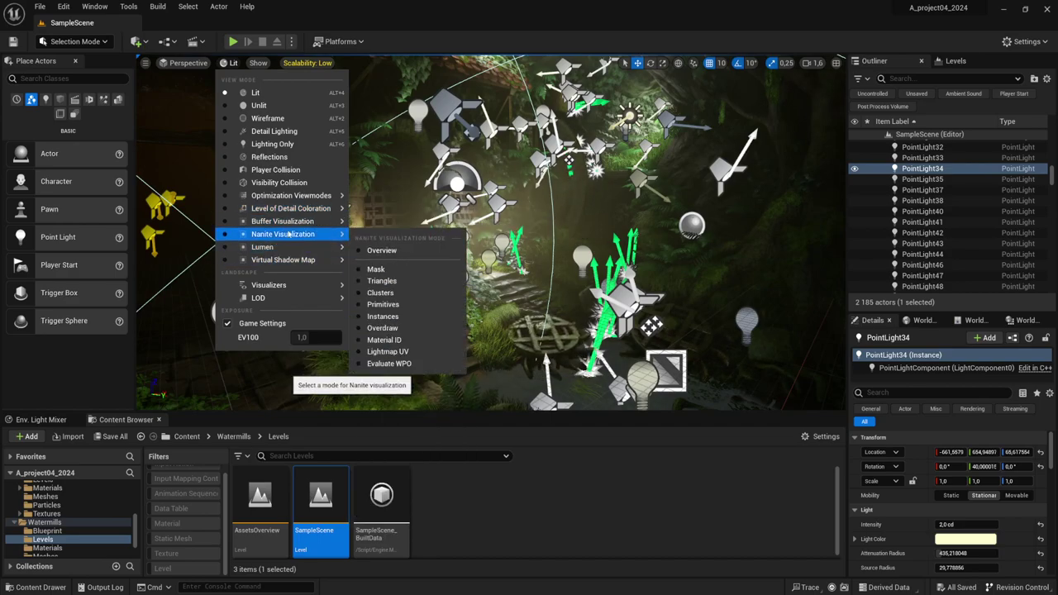
pyautogui.click(381, 249)
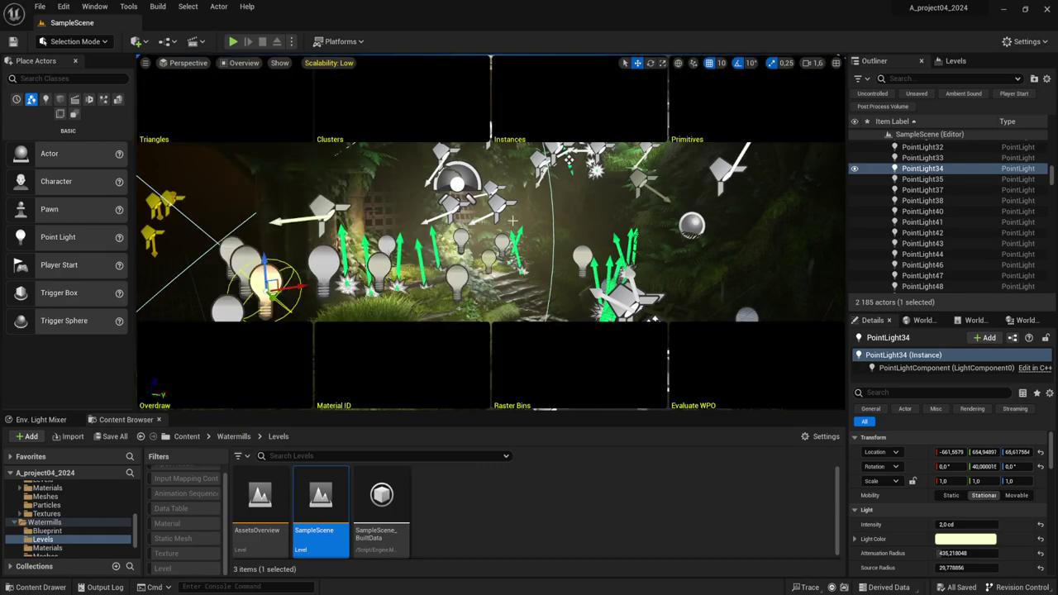
pyautogui.moveTo(512, 221); pyautogui.dragTo(533, 195, button='right')
# Step: Browse the Lumen, Buffer Visualization and Optimization Viewmodes submenus
pyautogui.click(243, 63)
pyautogui.moveTo(262, 247)
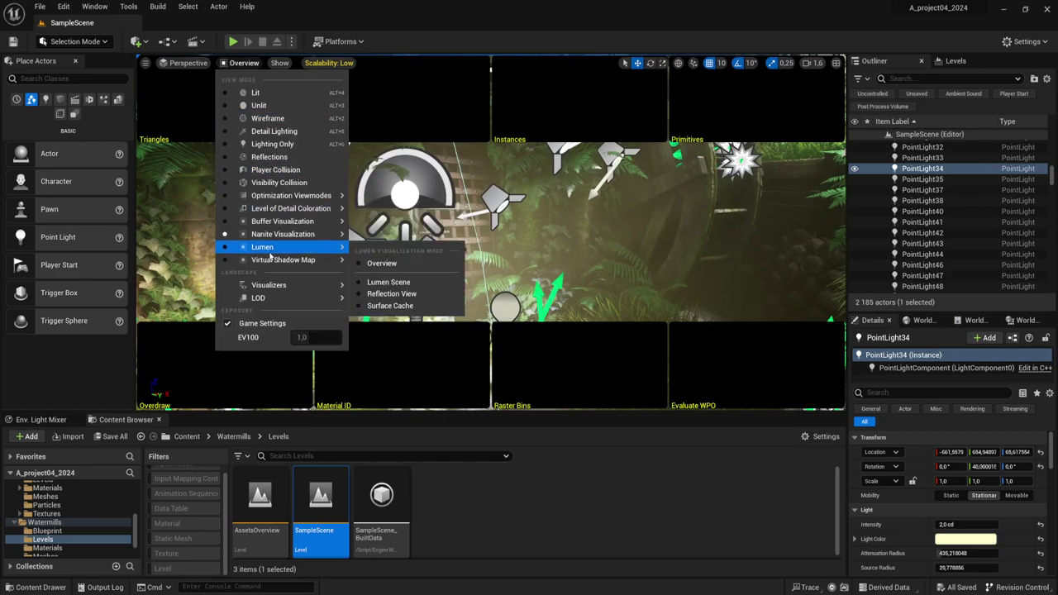
pyautogui.moveTo(281, 229)
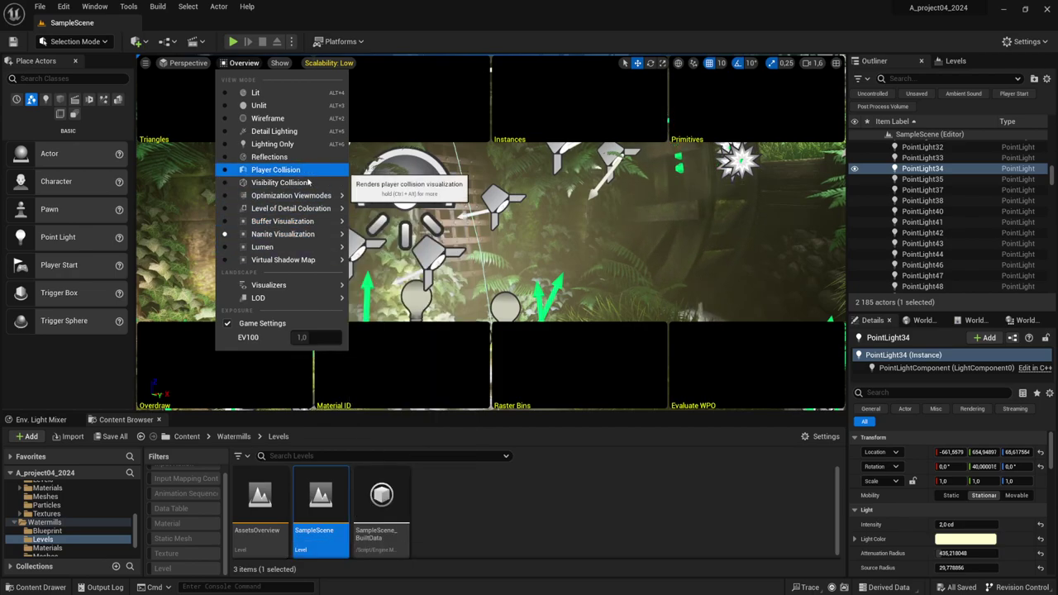
pyautogui.moveTo(311, 196)
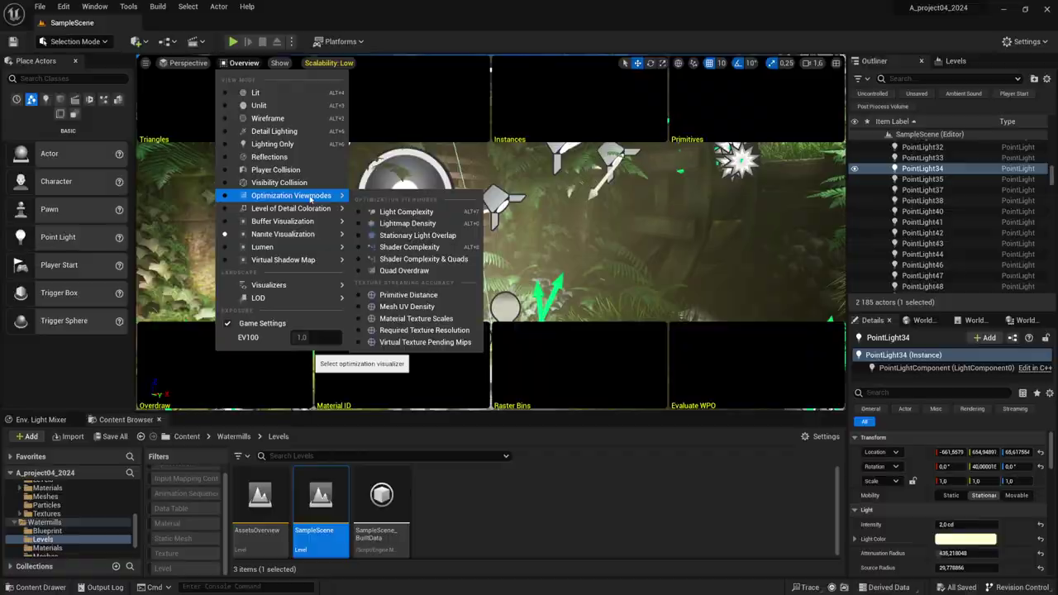
# Step: Switch the viewport to Lightmap Density and fly toward the point lights
pyautogui.click(397, 224)
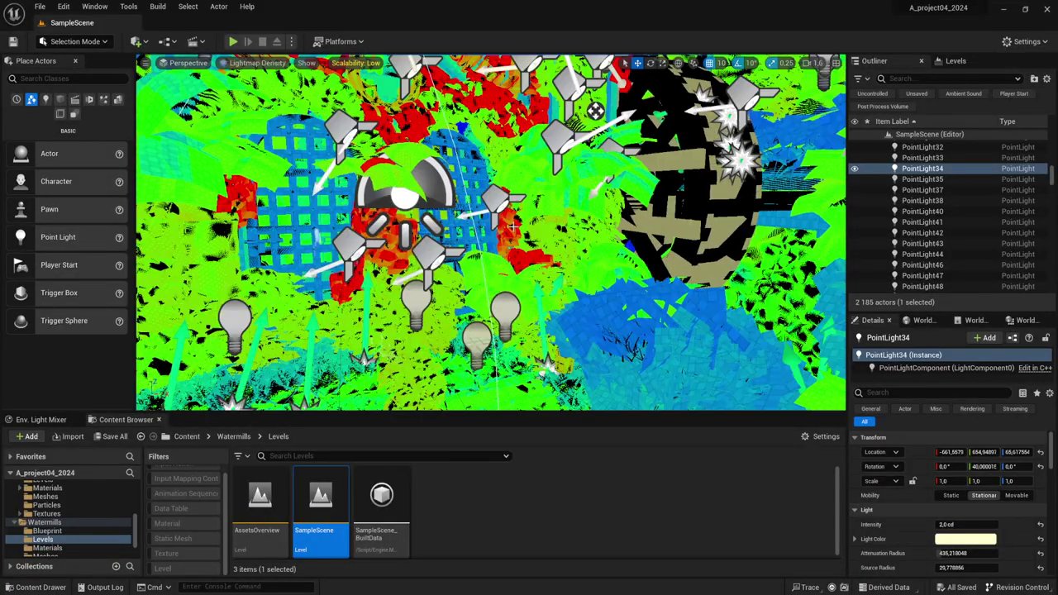
pyautogui.press('w')
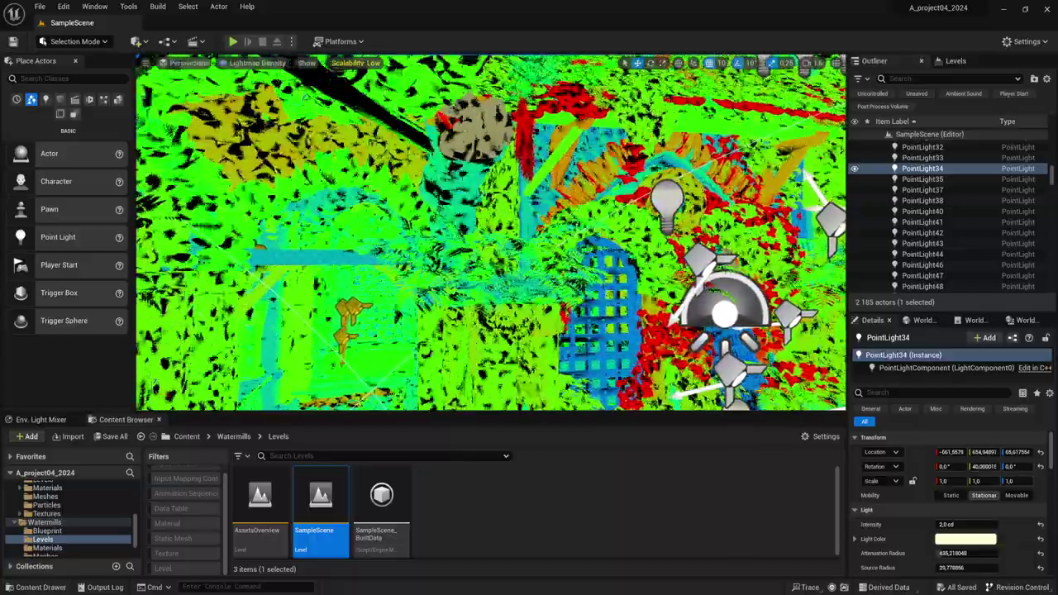
pyautogui.click(257, 63)
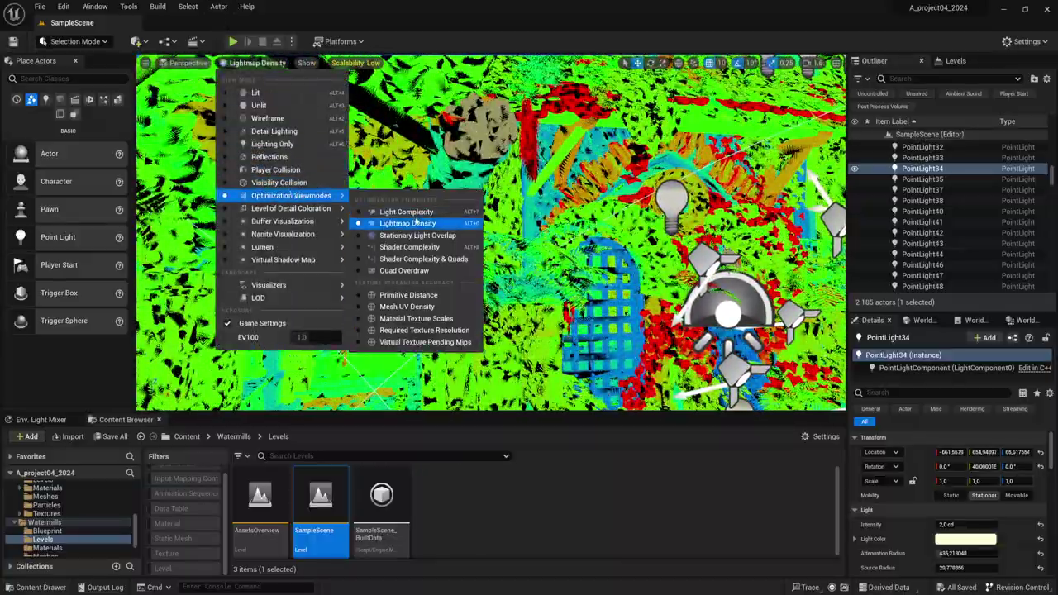
pyautogui.click(397, 223)
# Step: Inspect the scene in Light Complexity view, then return the viewport to Lit
pyautogui.click(257, 62)
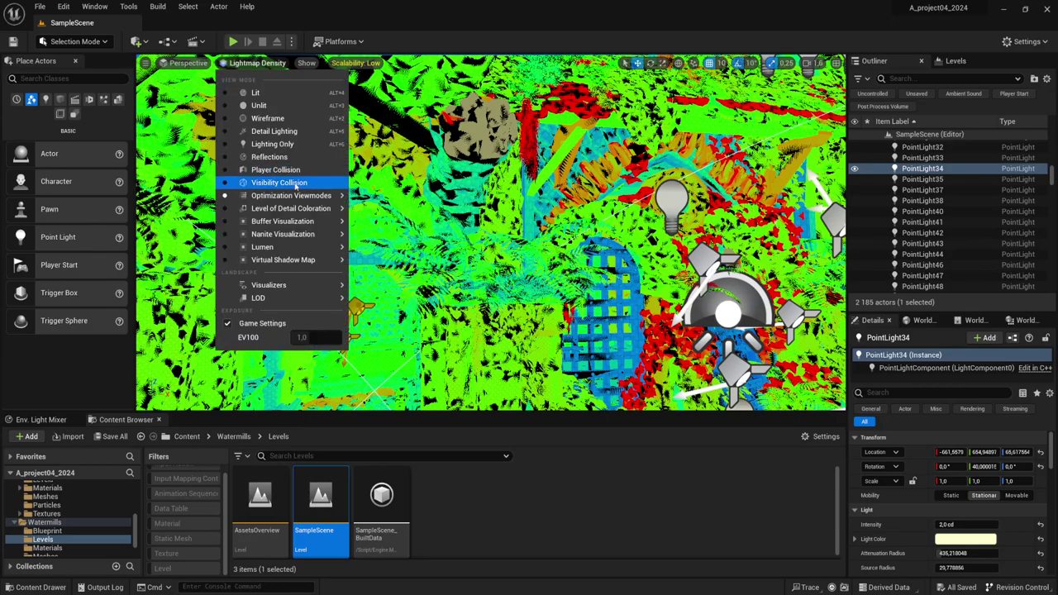
pyautogui.moveTo(296, 197)
pyautogui.click(405, 211)
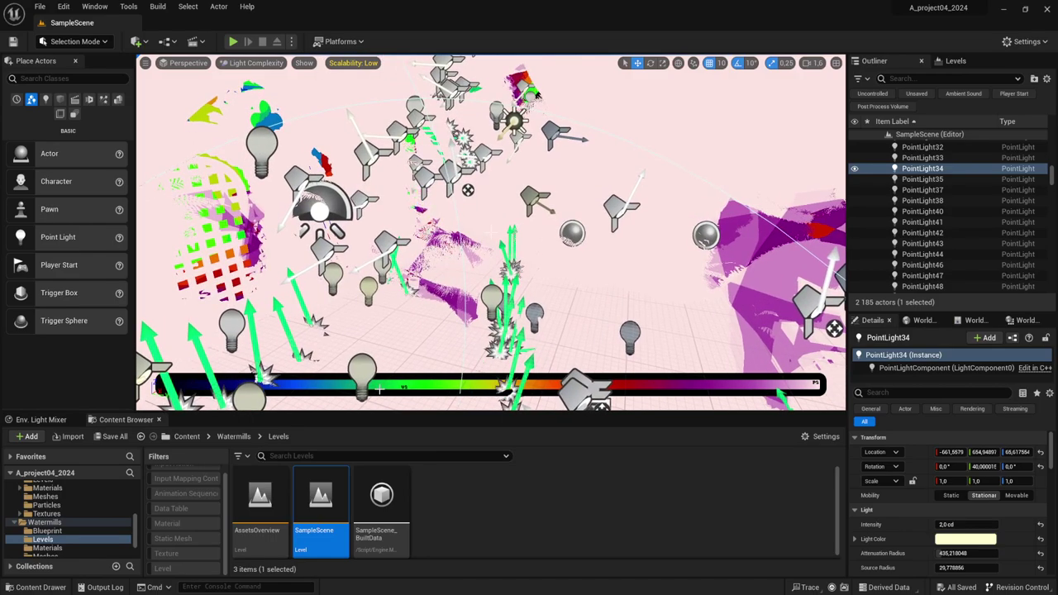
pyautogui.moveTo(566, 278); pyautogui.dragTo(566, 278, button='right')
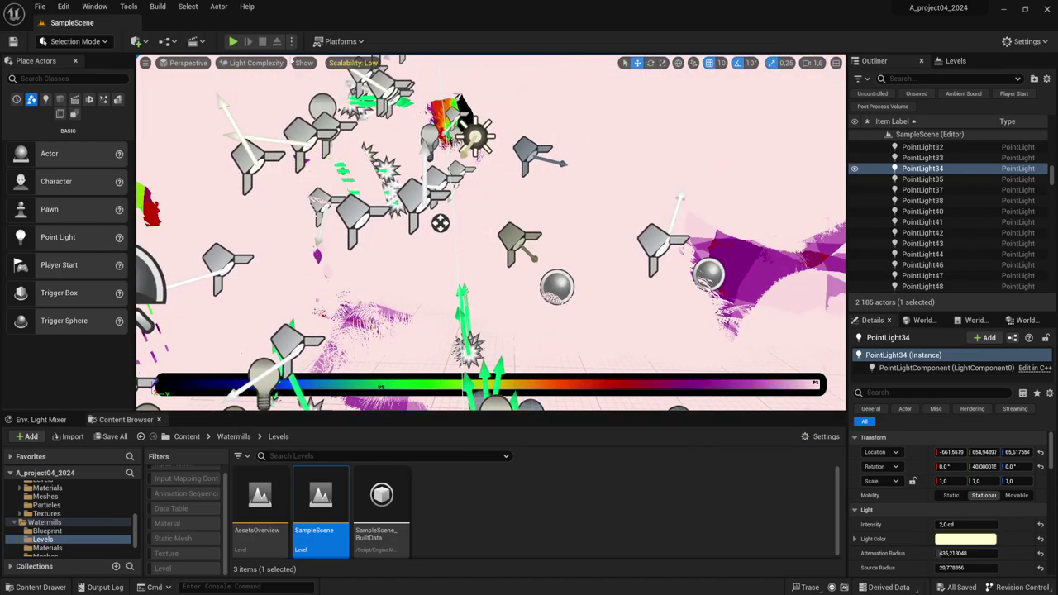
pyautogui.click(256, 63)
pyautogui.click(261, 93)
# Step: At demo panel 1.4, set the VLF_EXPONENT Falloff Mult slider to about 5.4
pyautogui.moveTo(440, 223); pyautogui.dragTo(688, 199)
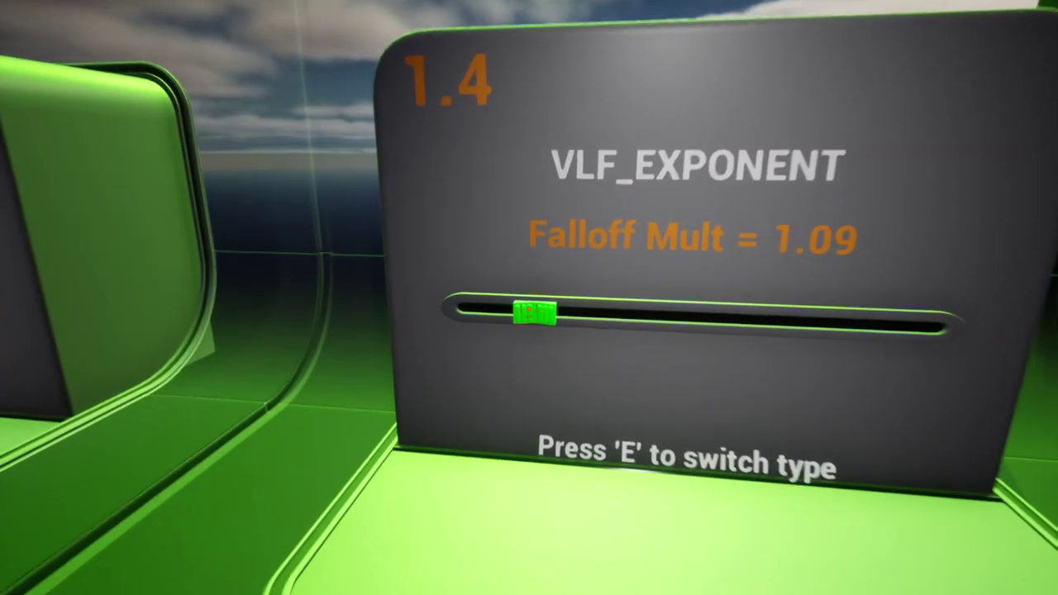
pyautogui.moveTo(534, 312); pyautogui.dragTo(866, 312)
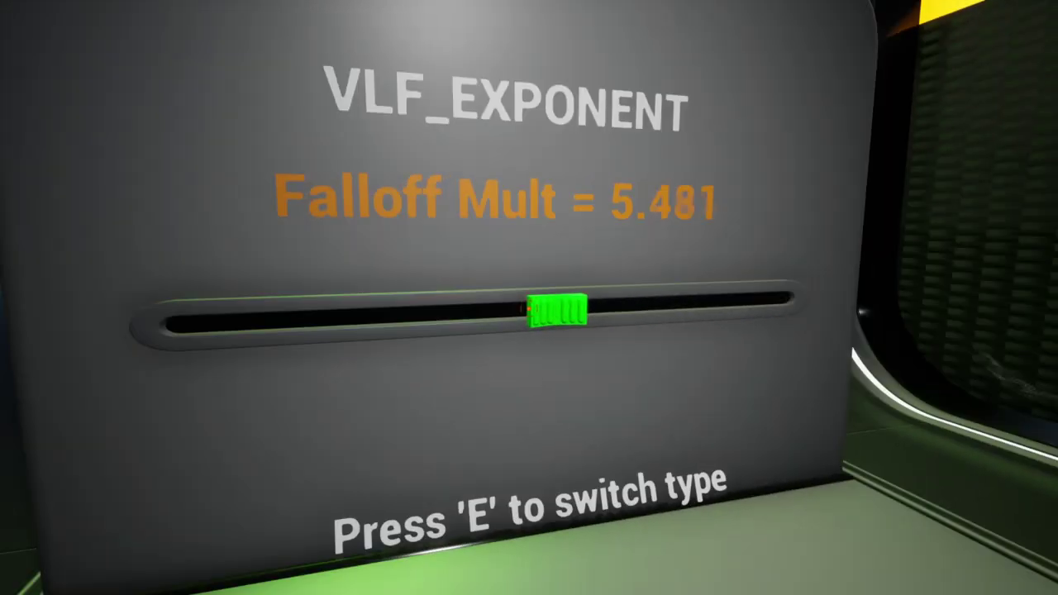
pyautogui.moveTo(523, 308); pyautogui.dragTo(528, 308)
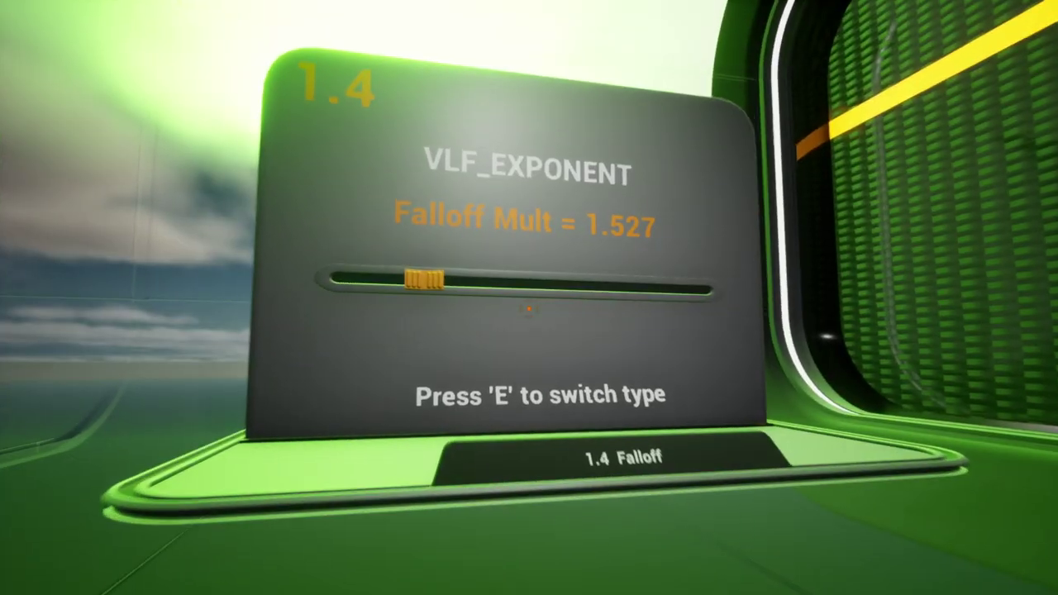
pyautogui.click(528, 308)
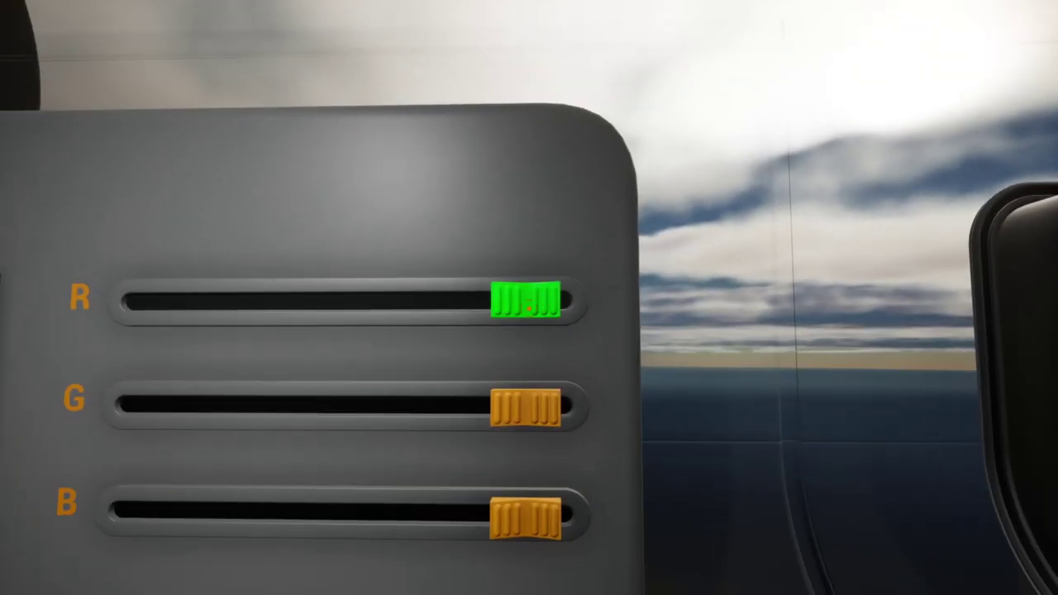
# Step: Make the light red, Intensity about 12.6, Cone Radius about 2,400 and Cone Length about 4,300
pyautogui.moveTo(529, 308); pyautogui.dragTo(529, 307)
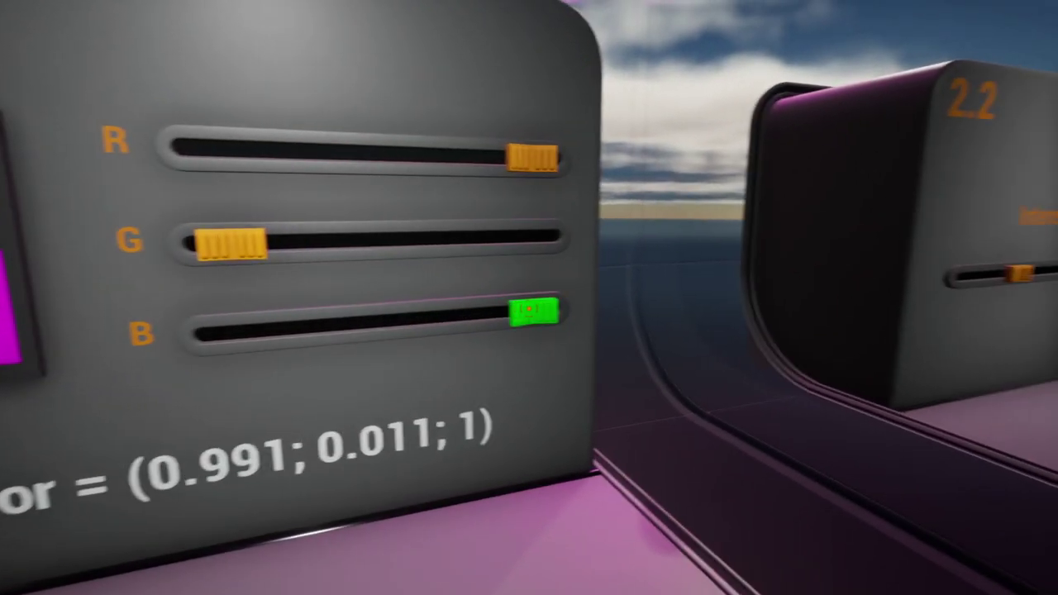
pyautogui.moveTo(529, 308); pyautogui.dragTo(526, 307)
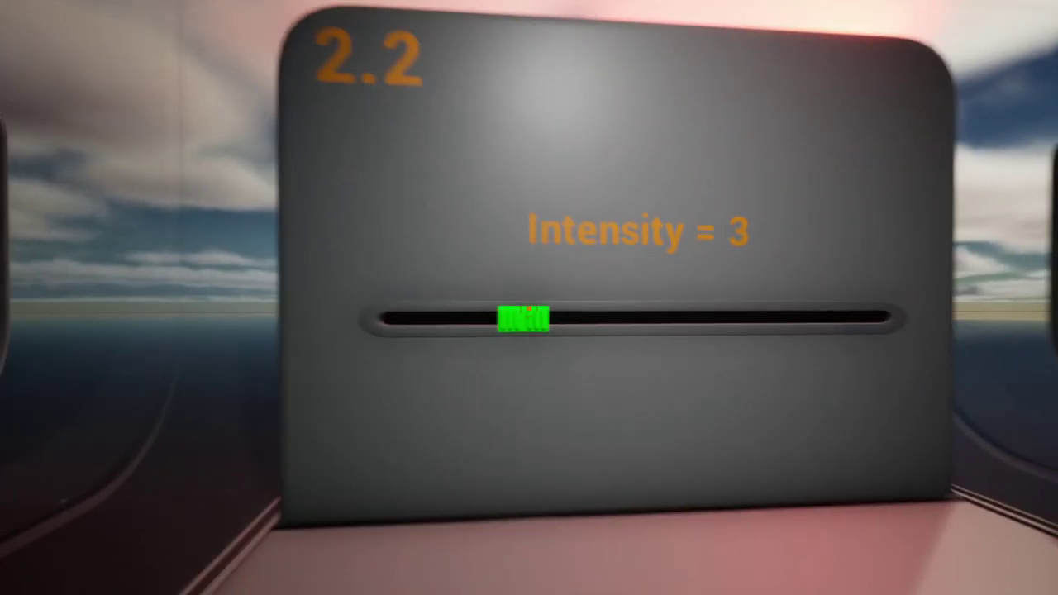
pyautogui.moveTo(529, 309); pyautogui.dragTo(526, 307)
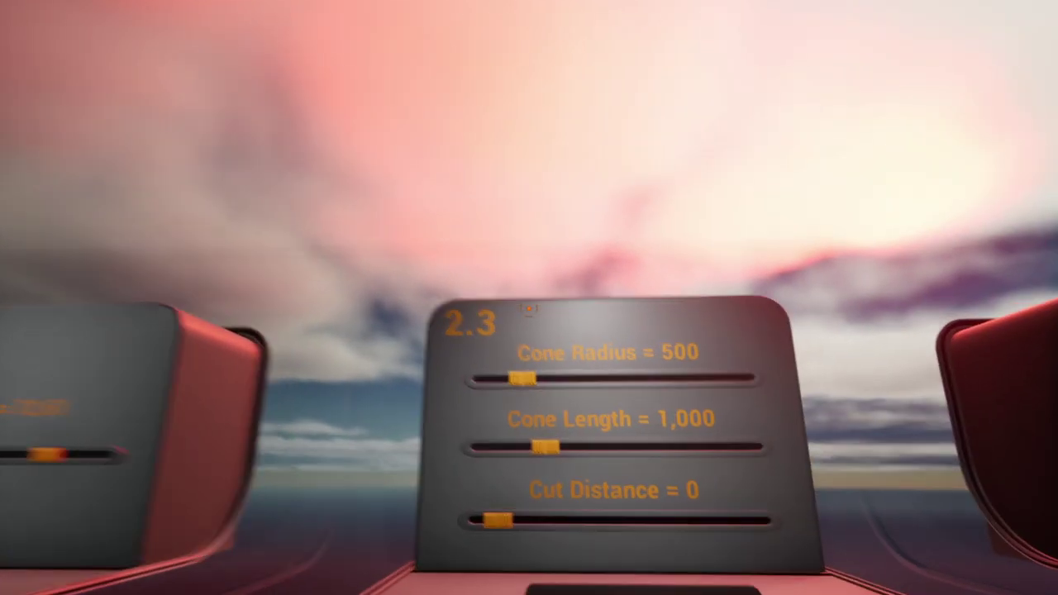
pyautogui.moveTo(529, 308); pyautogui.dragTo(529, 309)
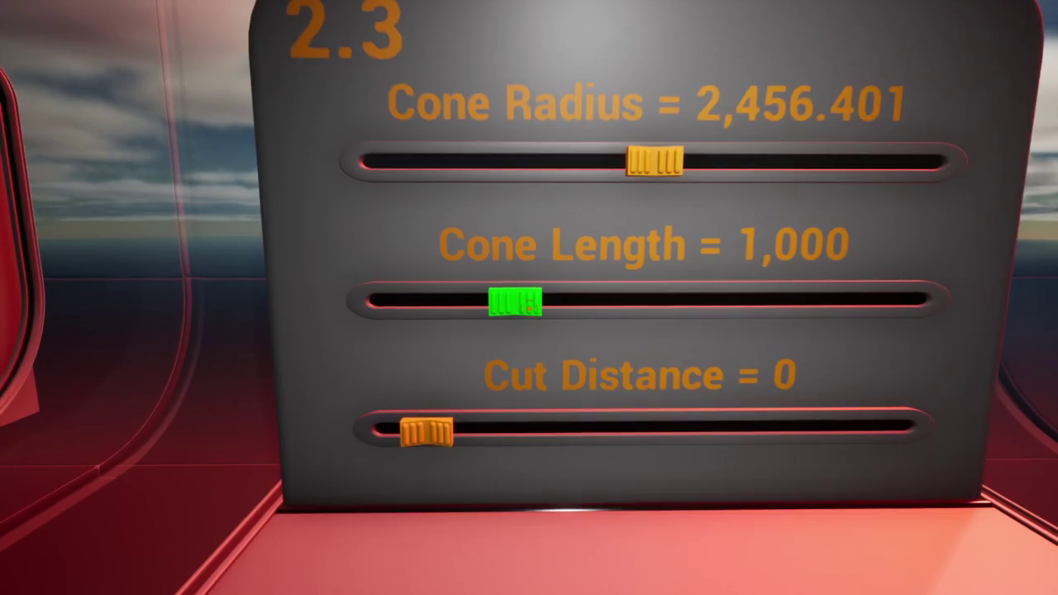
pyautogui.moveTo(529, 308); pyautogui.dragTo(529, 308)
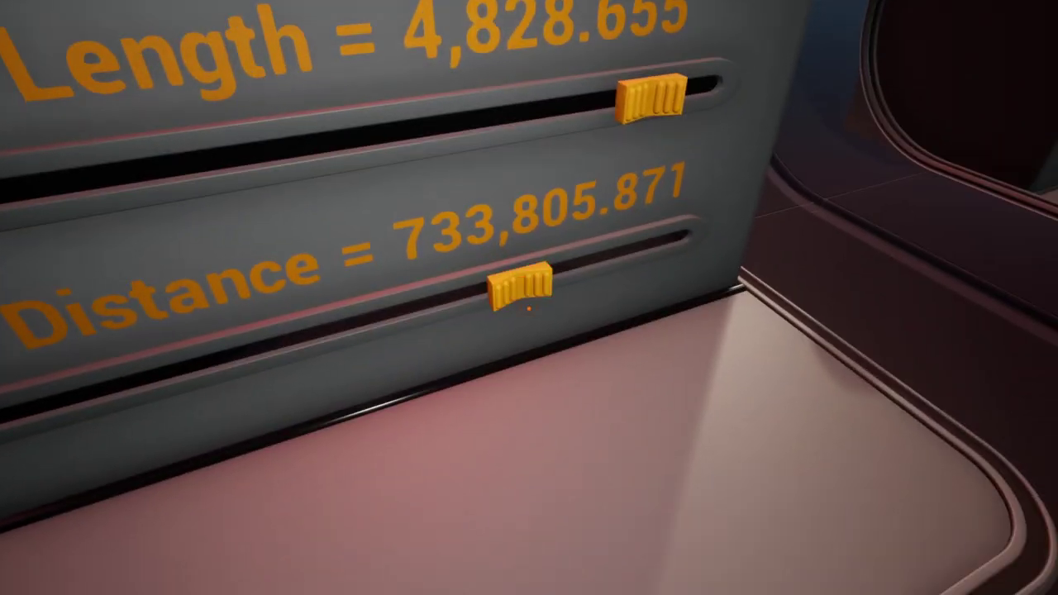
# Step: Raise the 2.3 cone's Cut Distance to about 879,490 and set Distance Falloff Mult to 0.263
pyautogui.moveTo(528, 310); pyautogui.dragTo(529, 310)
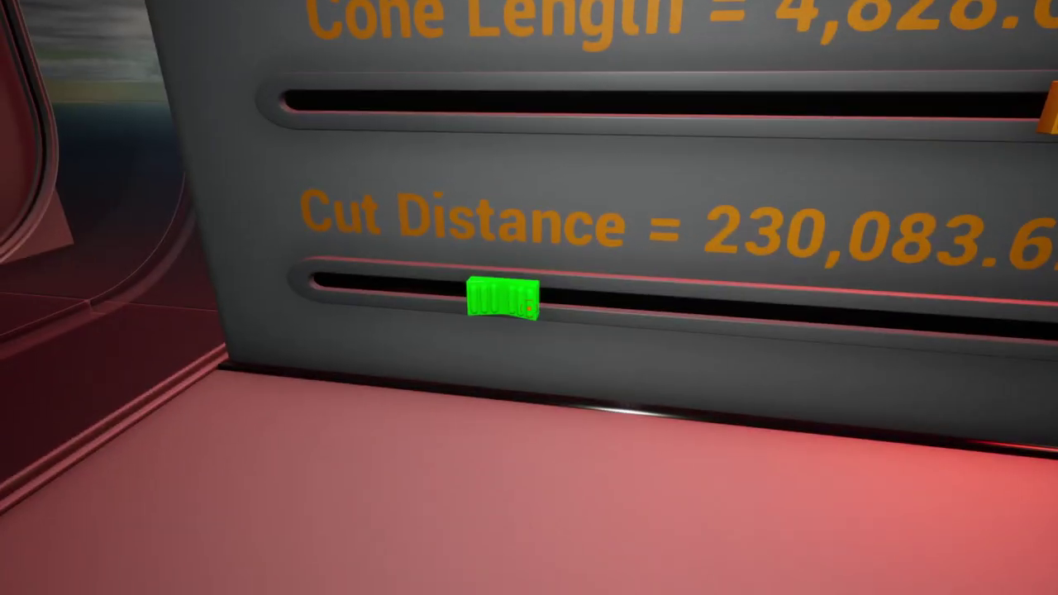
pyautogui.moveTo(529, 309); pyautogui.dragTo(528, 308)
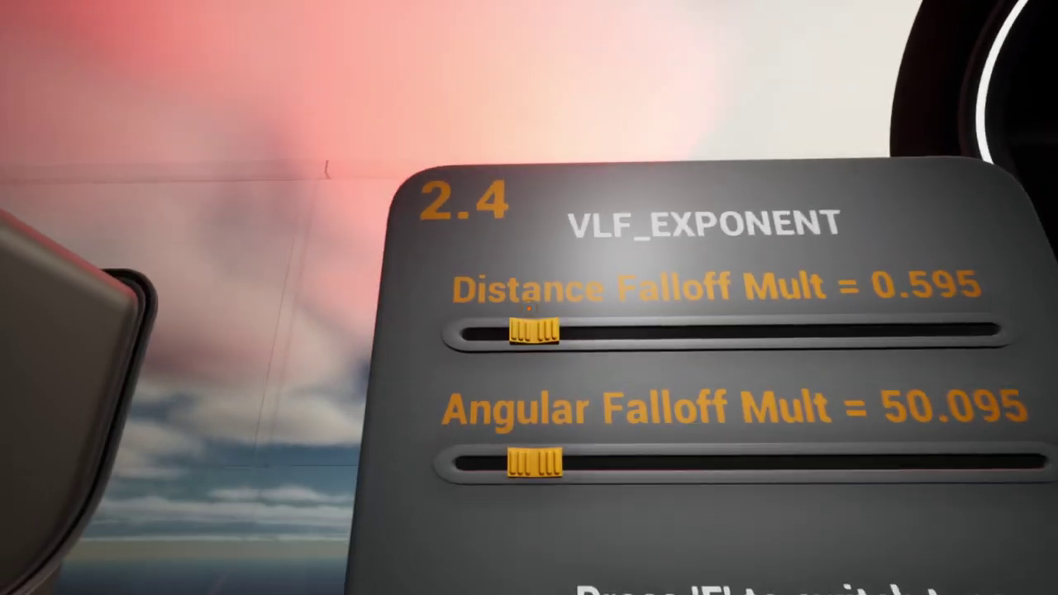
pyautogui.moveTo(529, 308); pyautogui.dragTo(529, 315)
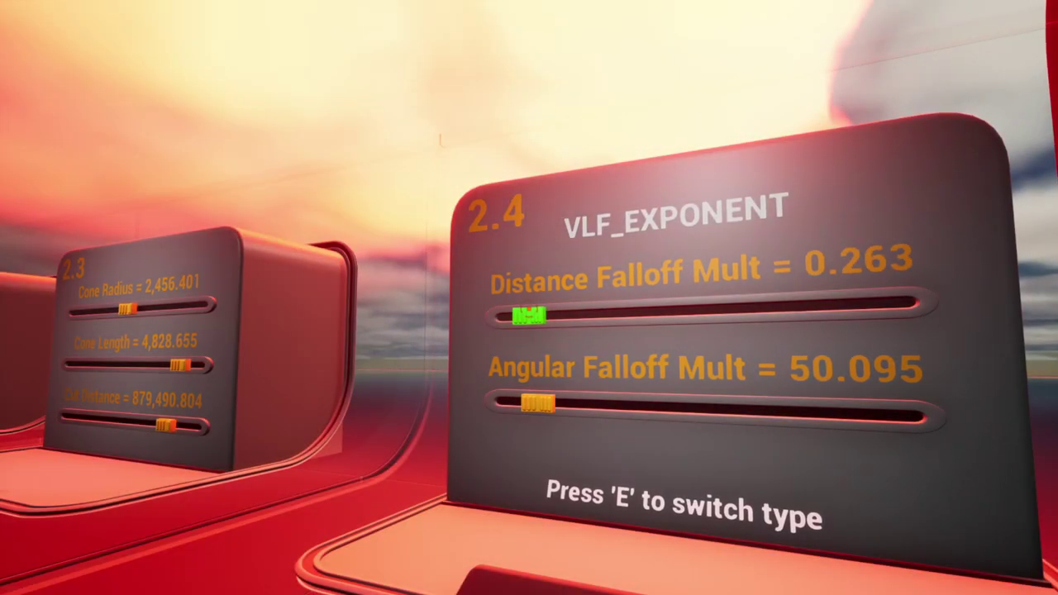
pyautogui.moveTo(529, 315); pyautogui.dragTo(529, 314)
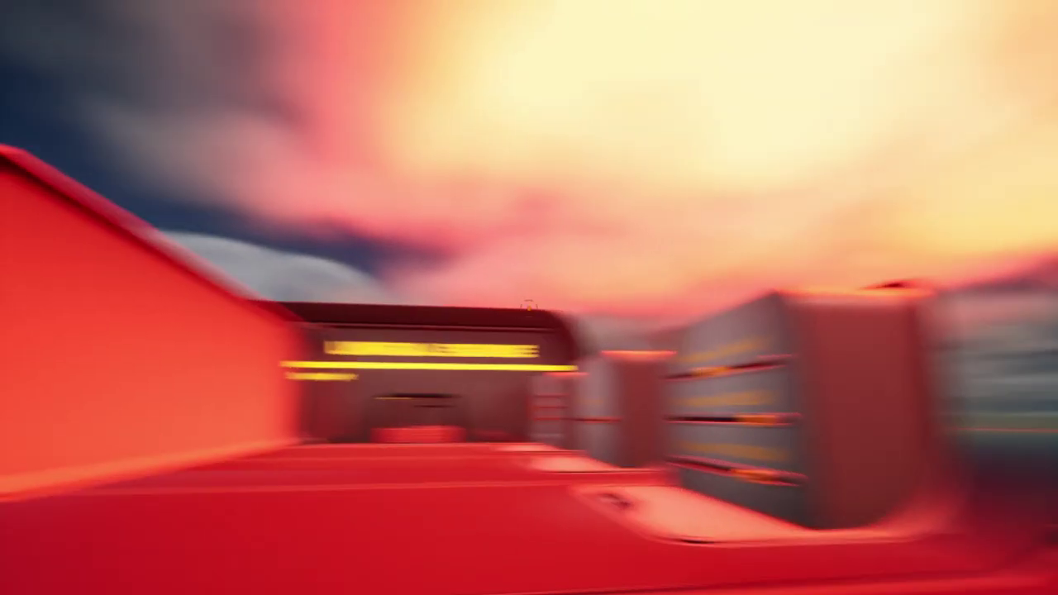
# Step: Move closer to the 2.4 VLF_EXPONENT exhibit and set Angular Falloff Mult to 158.13
pyautogui.press('w')
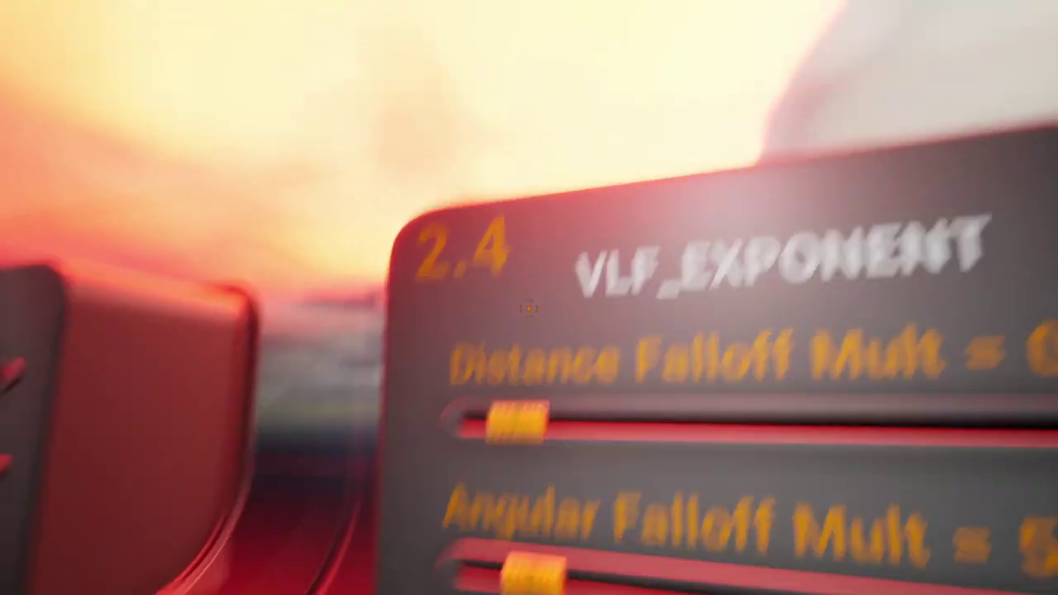
pyautogui.click(529, 308)
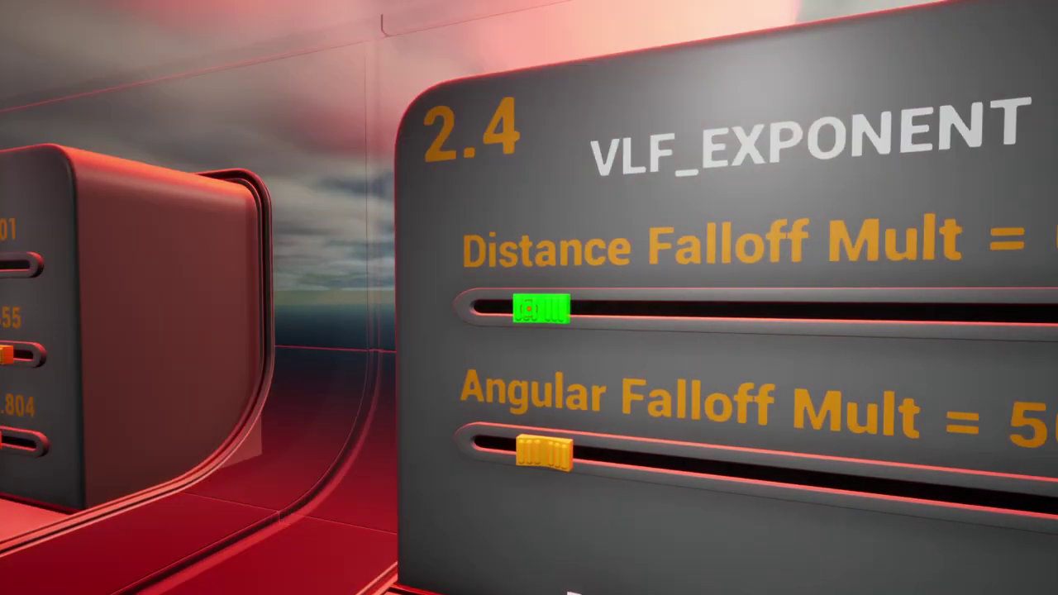
pyautogui.press('a')
pyautogui.click(529, 306)
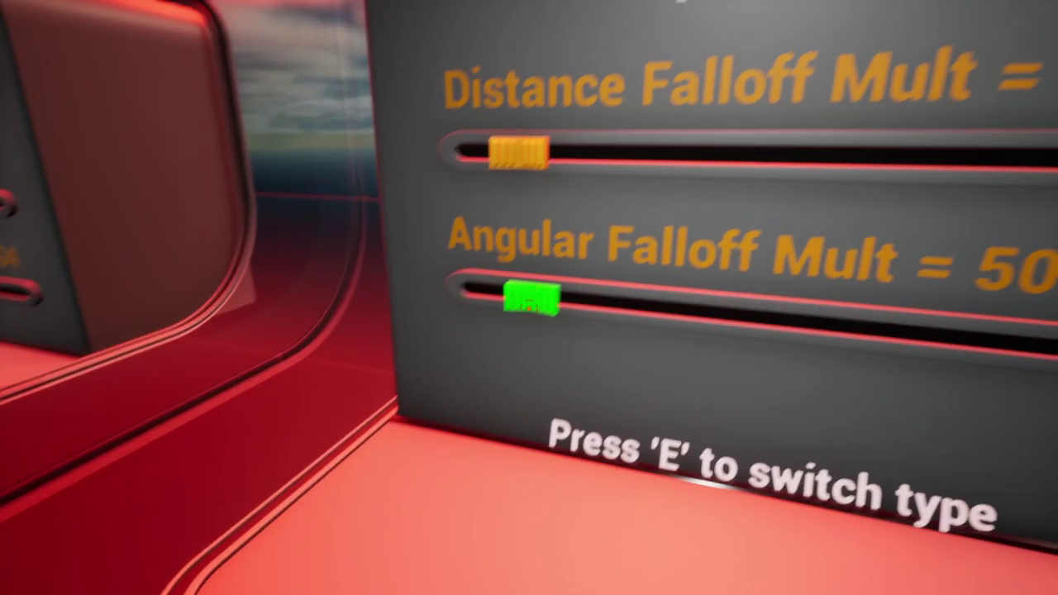